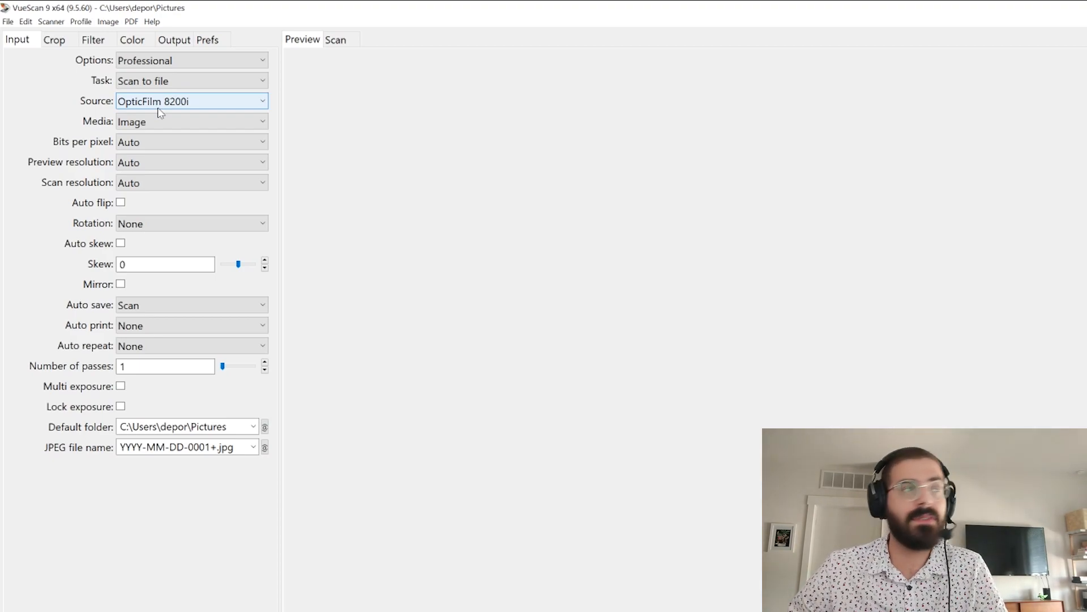
Step: Keep the scan media set to Image and set the bits per pixel to 48 bit RGB
left_click(158, 121)
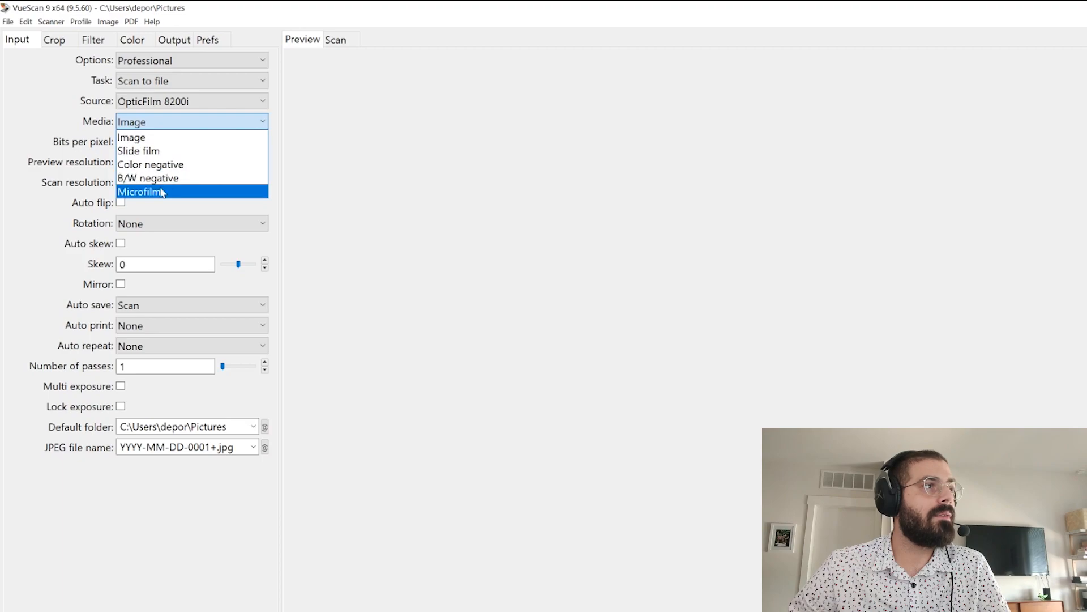
left_click(172, 140)
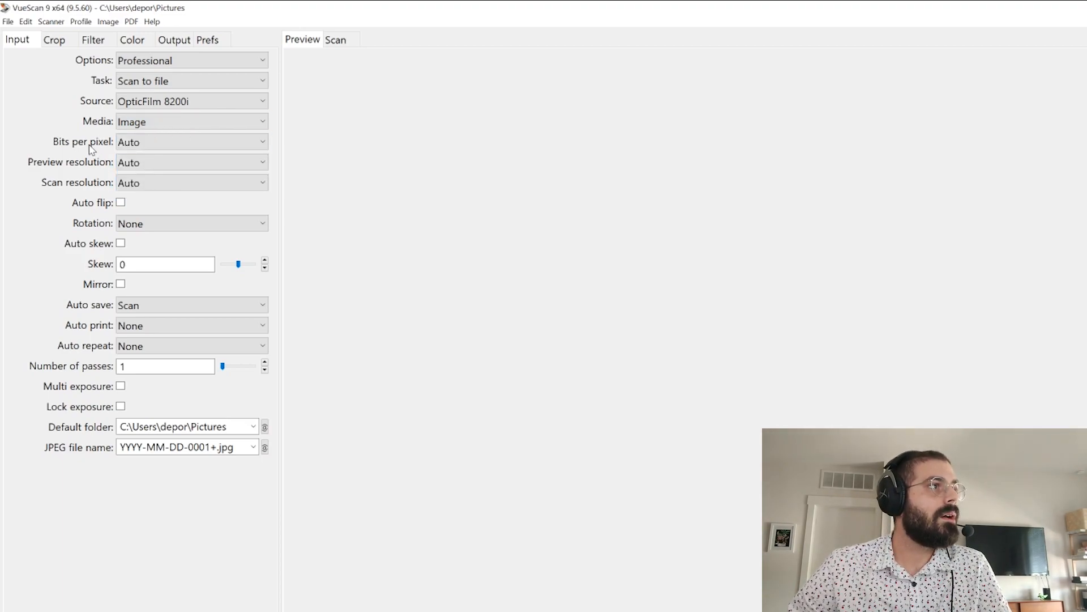
left_click(138, 142)
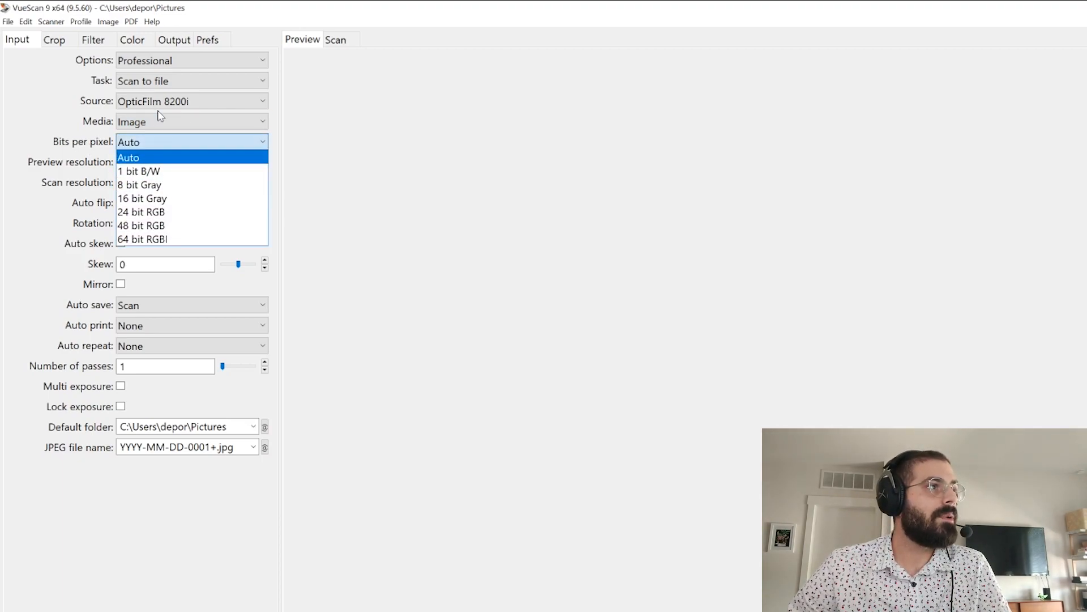
left_click(162, 232)
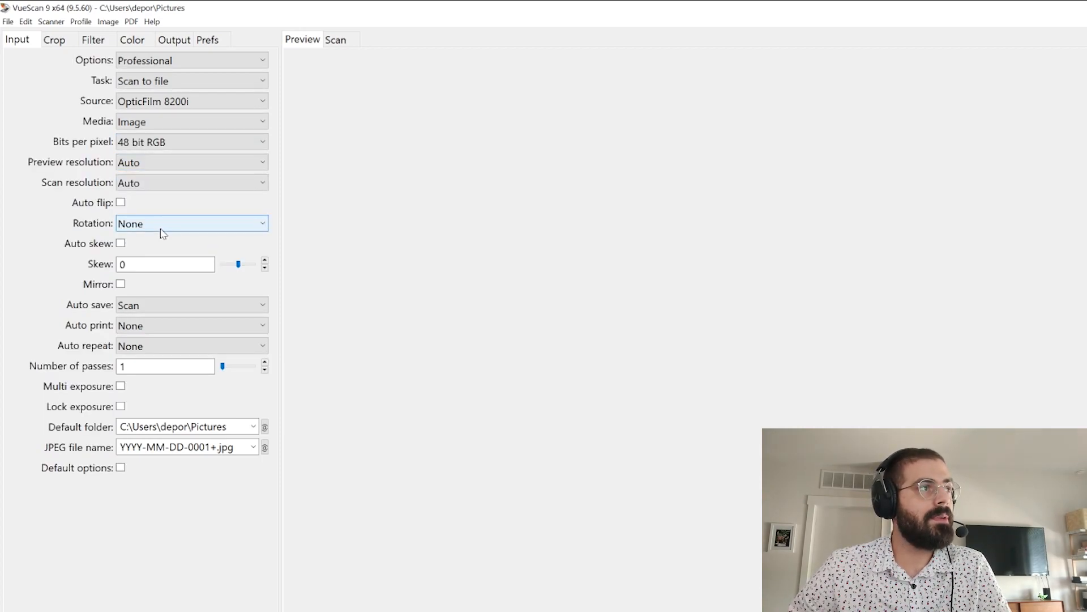
Step: Set the preview resolution to 600 dpi and the scan resolution to 3600 dpi, keeping auto save on Scan
left_click(158, 168)
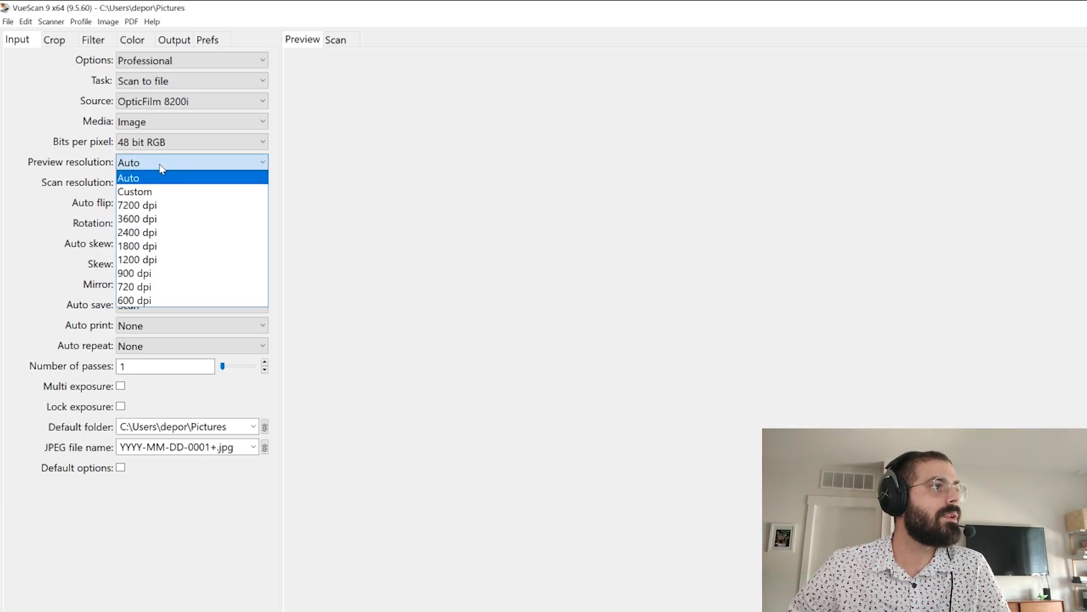
left_click(162, 300)
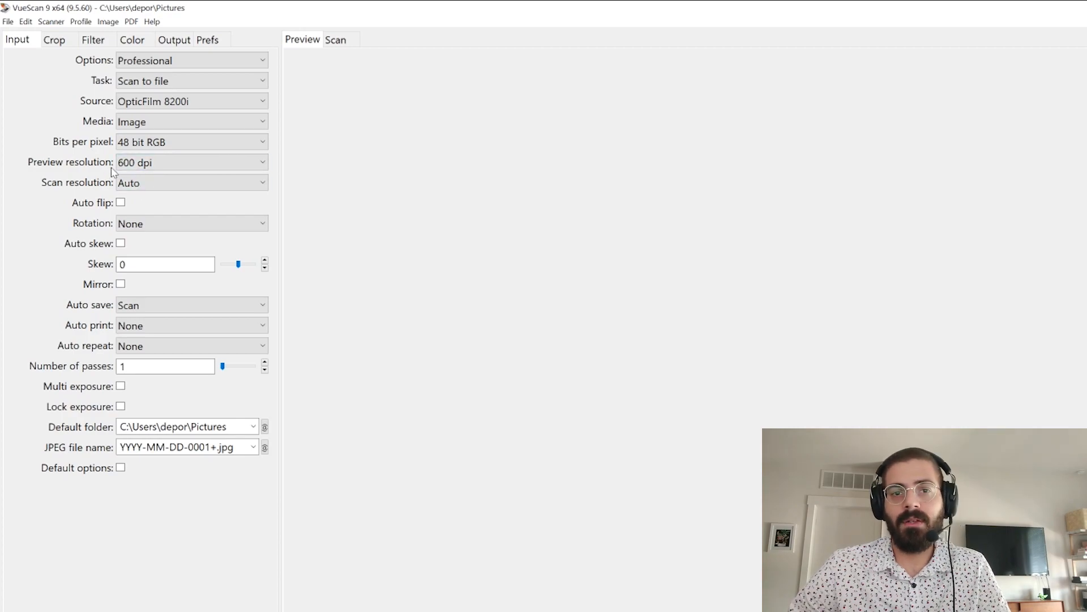
left_click(142, 182)
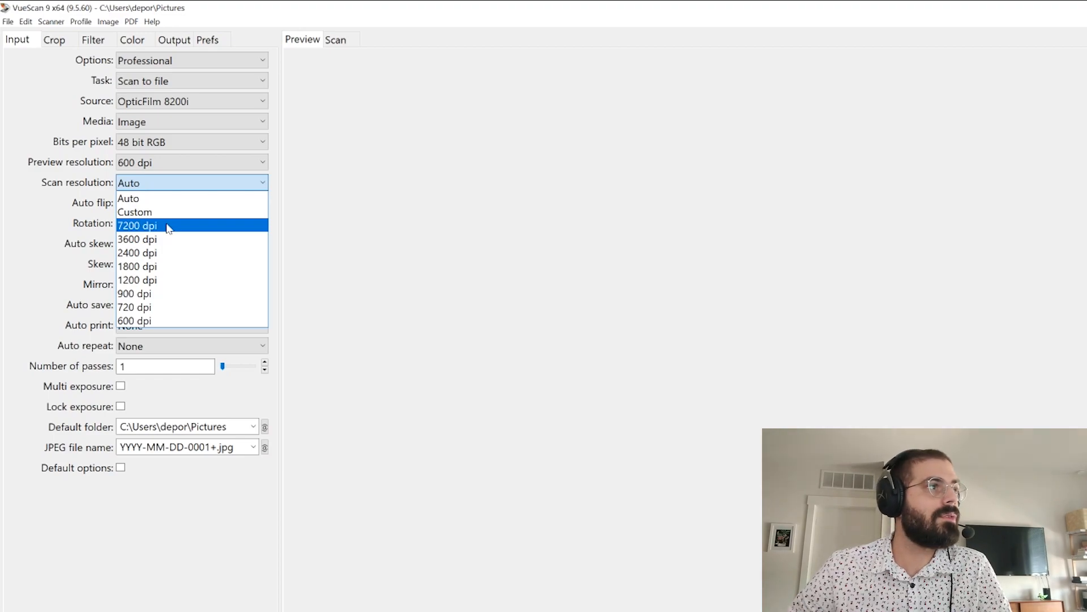
left_click(169, 243)
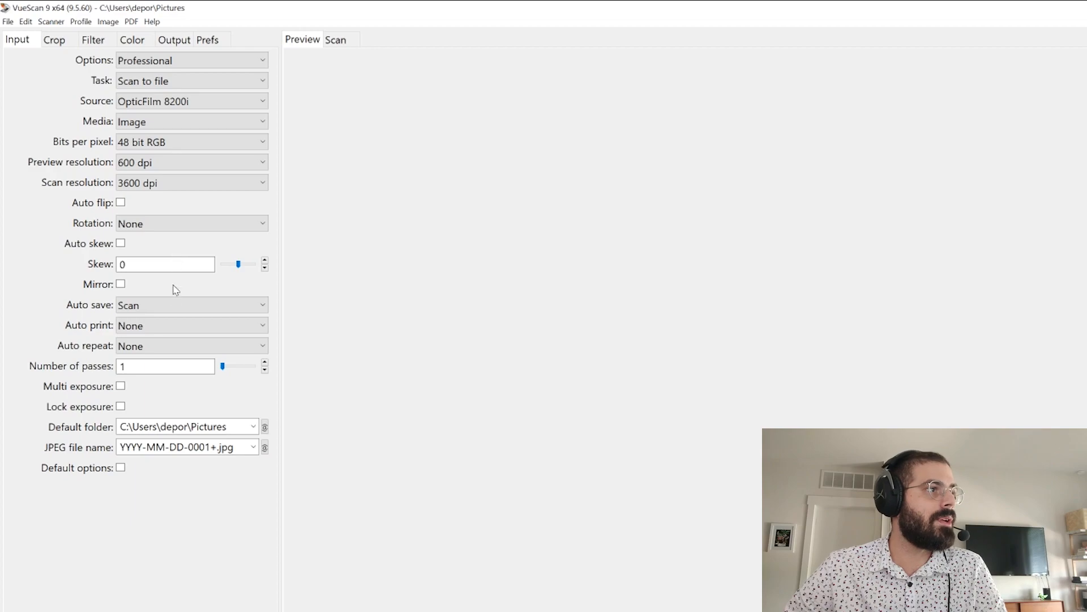
left_click(140, 304)
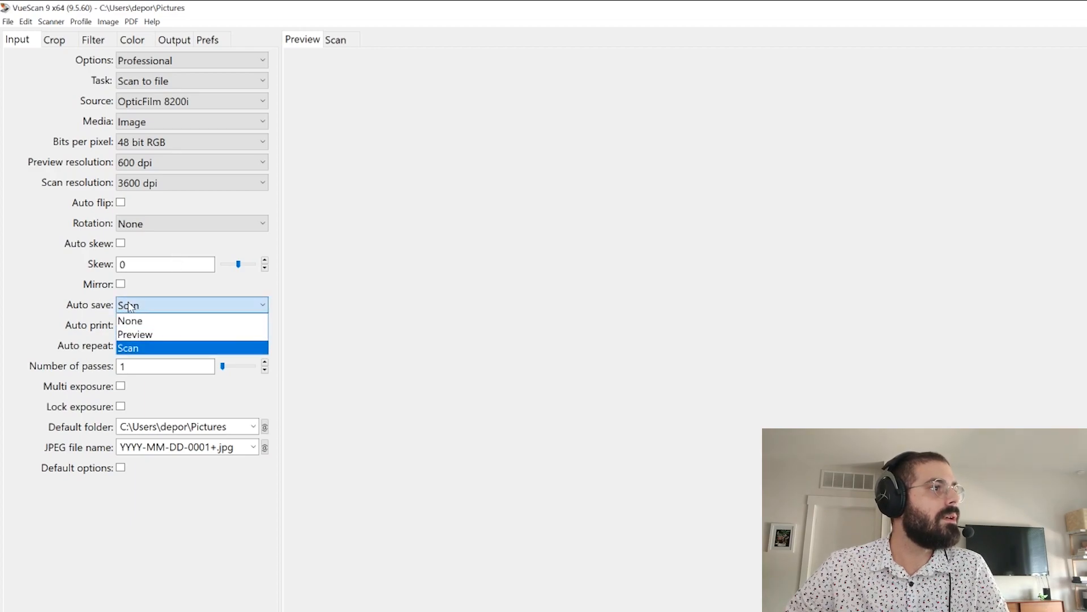
left_click(144, 346)
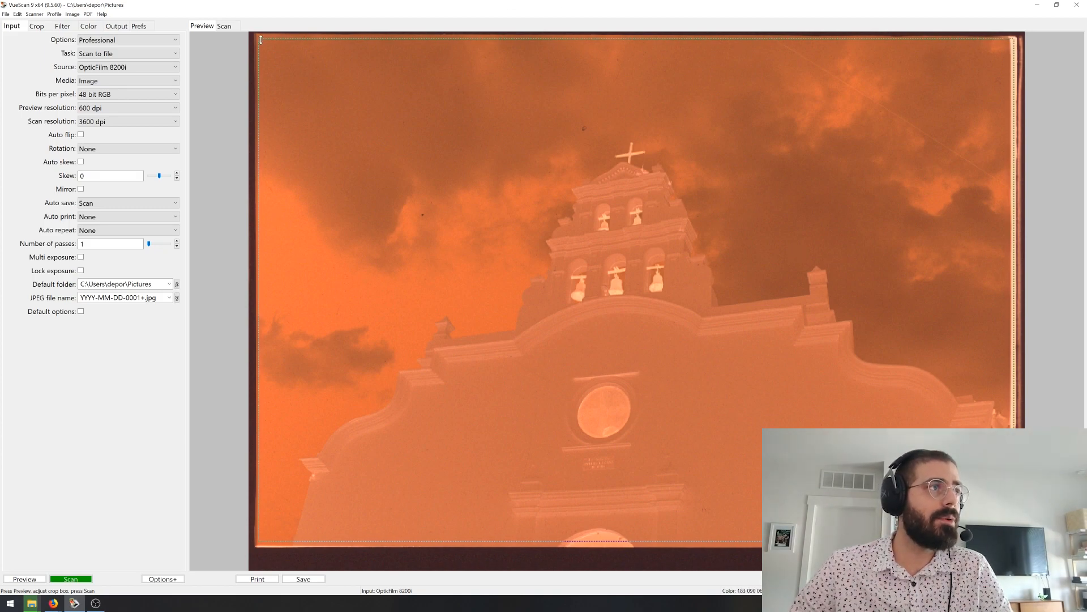
Step: Draw a manual crop of about 35.2 by 23.7 around the church image, just inside the film borders
left_click(36, 26)
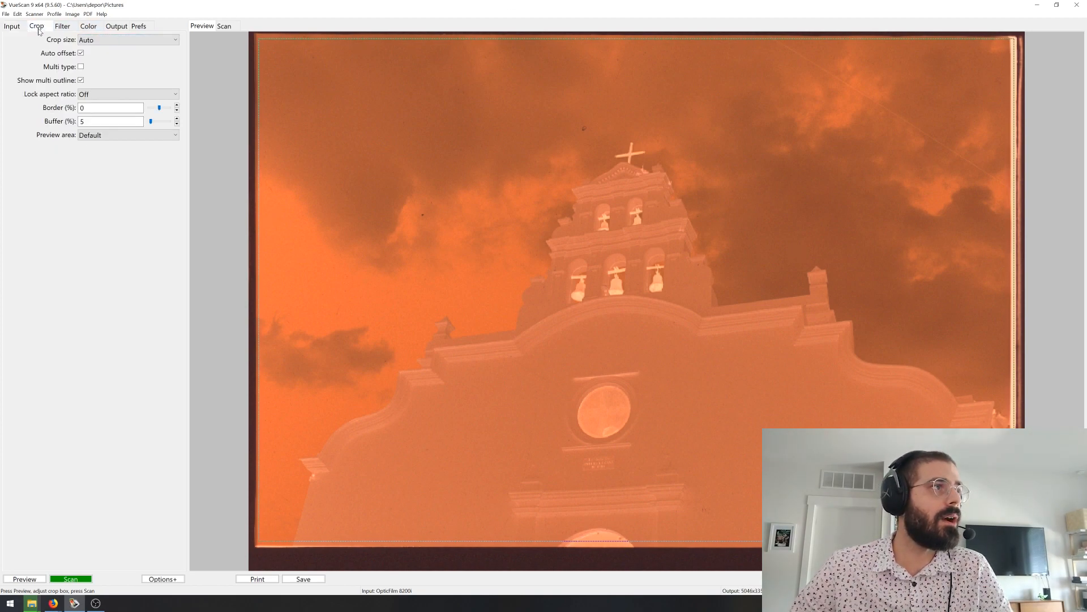
left_click(111, 40)
scroll(111, 50, "up", 1)
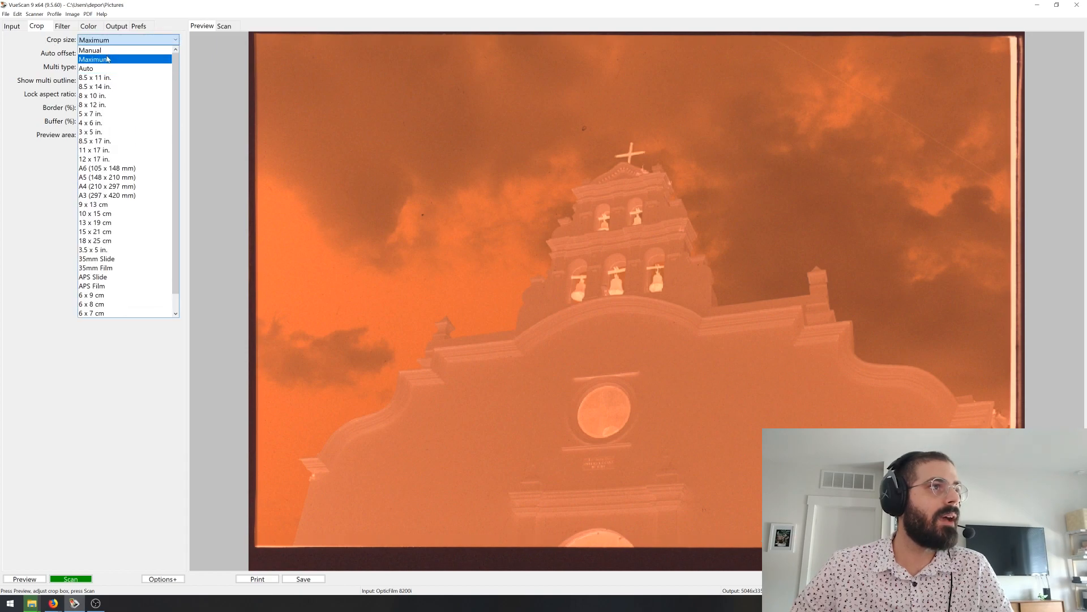
left_click(110, 50)
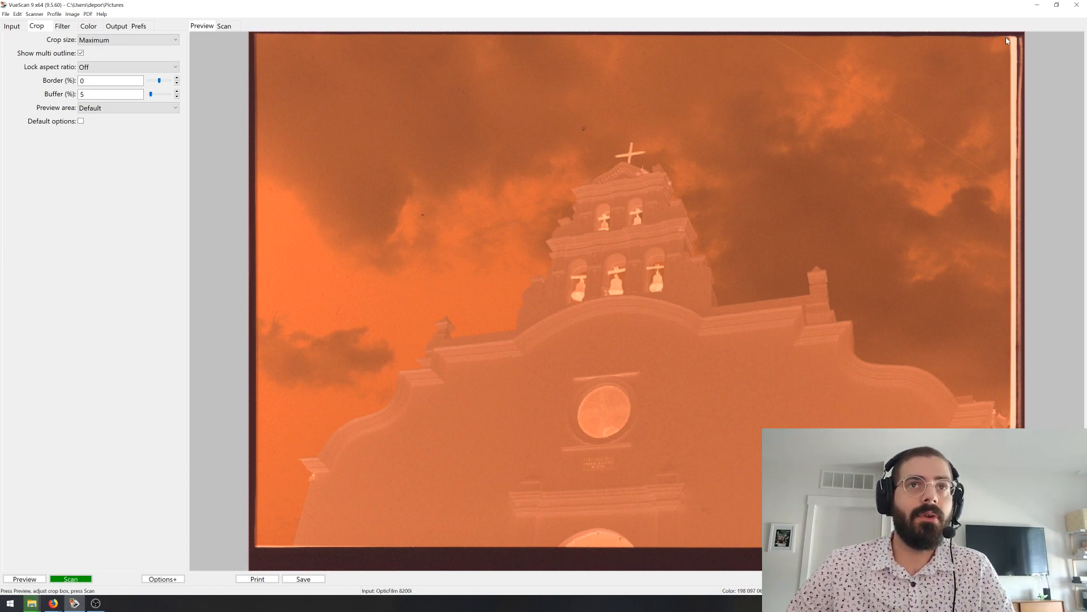
left_click_drag(1007, 39, 260, 542)
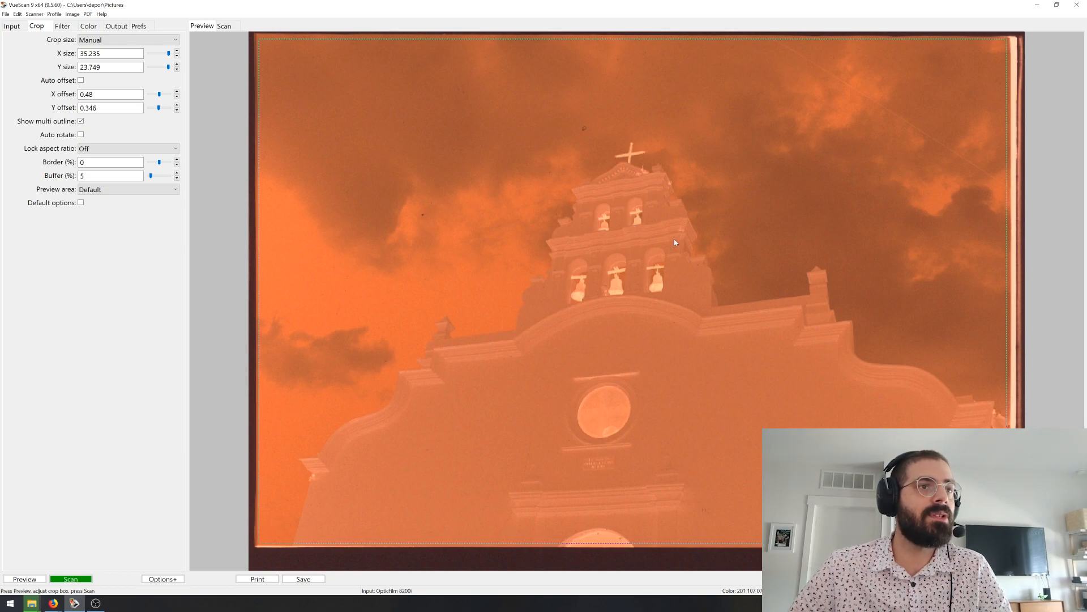
Step: Lock the exposure and set the crop size back to Maximum
left_click(13, 27)
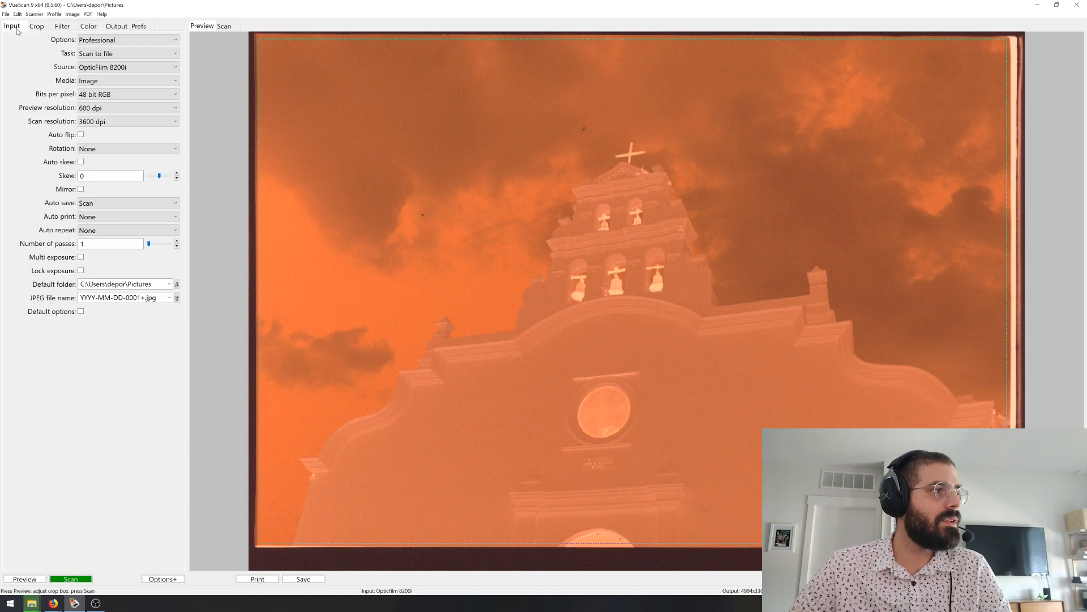
left_click(81, 271)
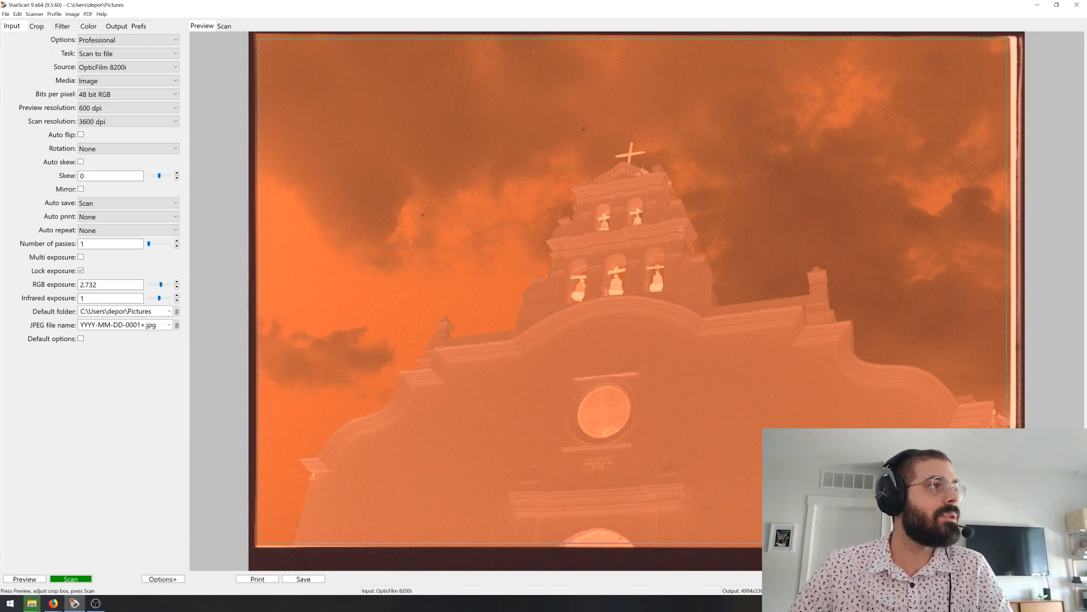
left_click(39, 27)
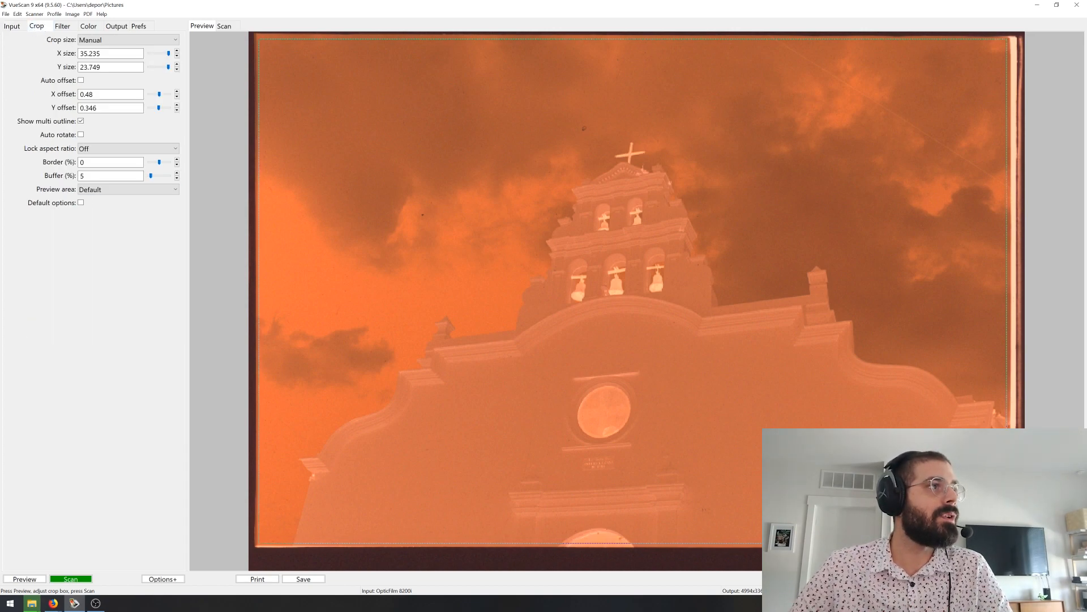
left_click(128, 40)
left_click(167, 104)
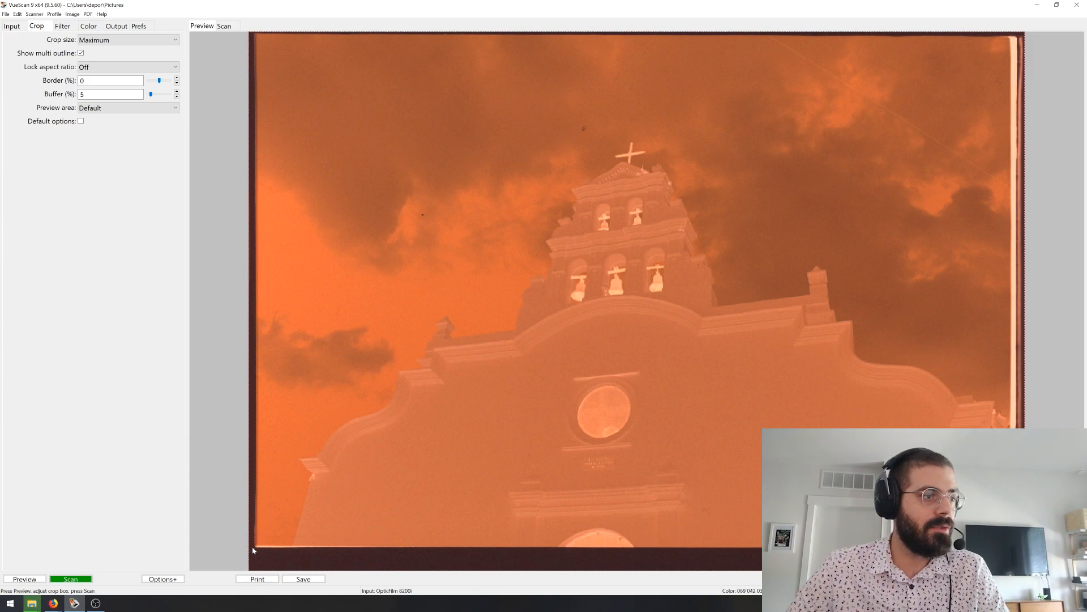
Step: Try a manual crop around the whole frame including its dark borders, and return the crop size to Maximum
left_click_drag(252, 554, 1038, 32)
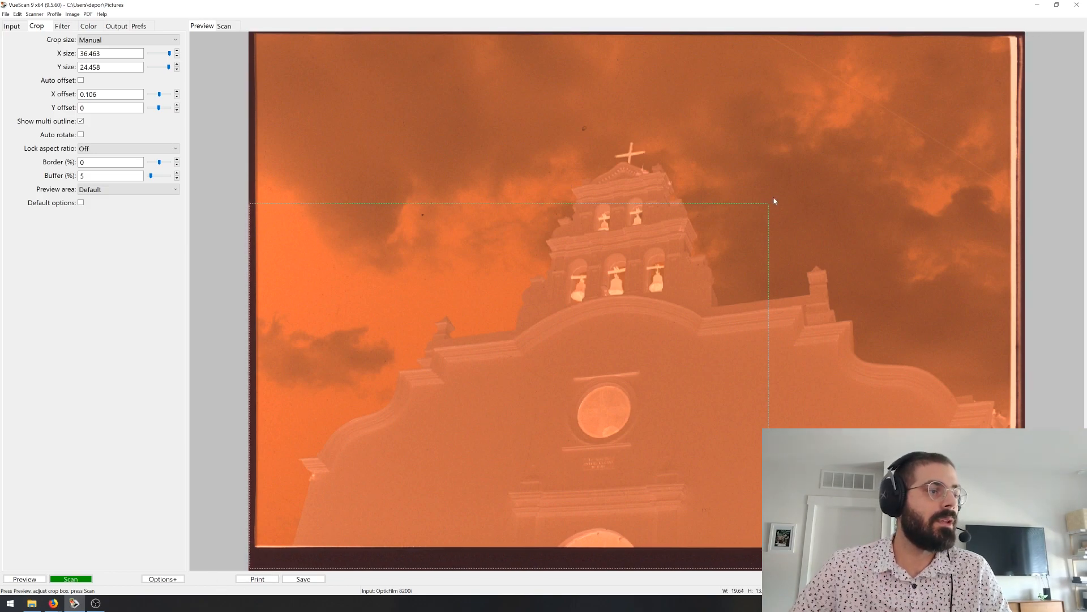
left_click(113, 40)
left_click(113, 60)
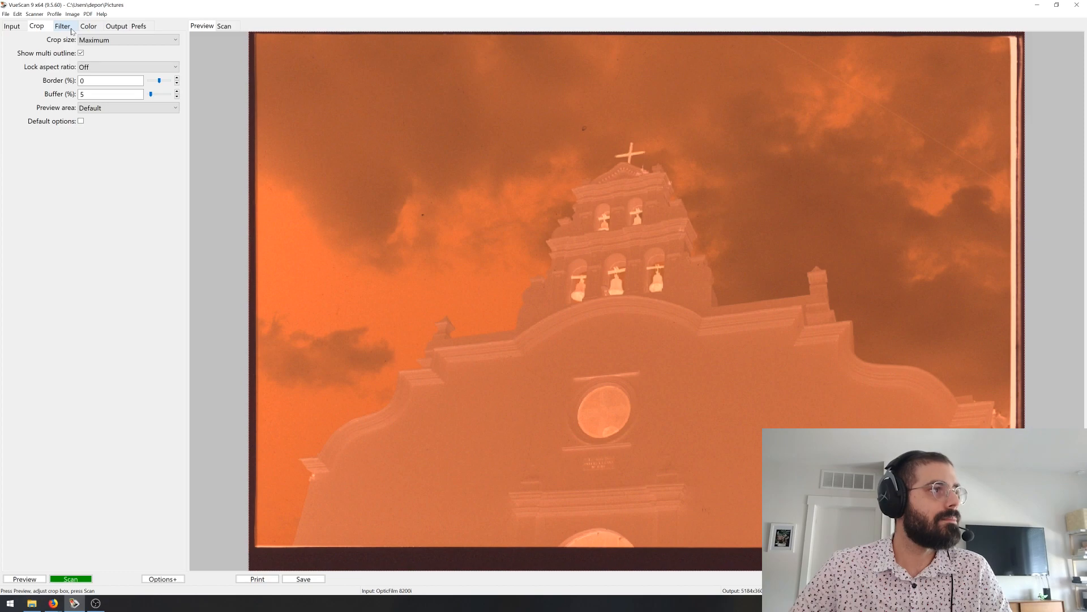
Step: Keep infrared cleaning at None and set the color balance to None
left_click(72, 31)
left_click(102, 39)
left_click(99, 51)
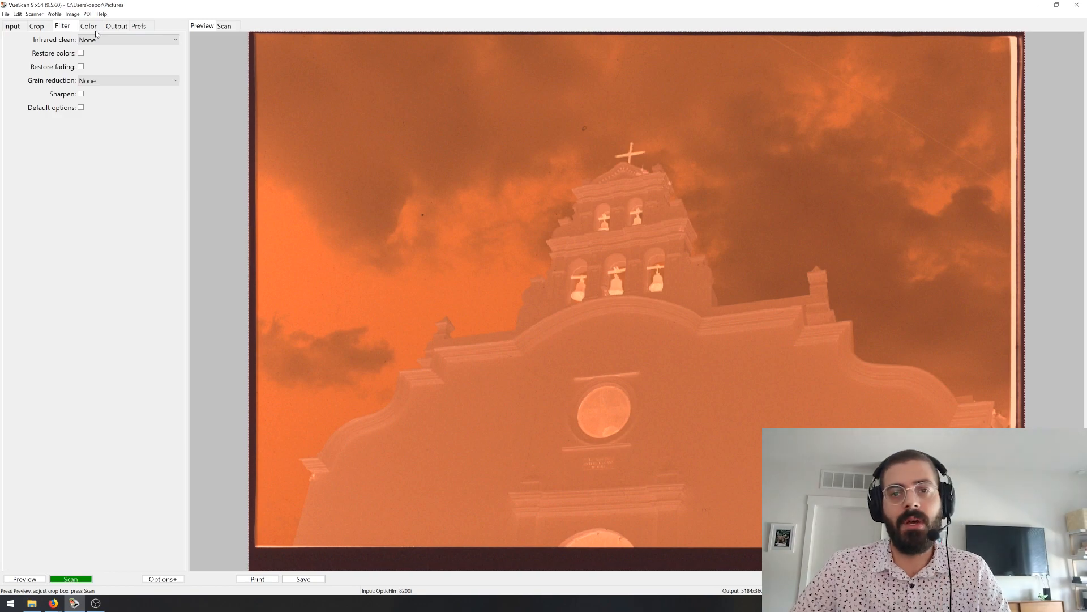
left_click(90, 26)
left_click(102, 40)
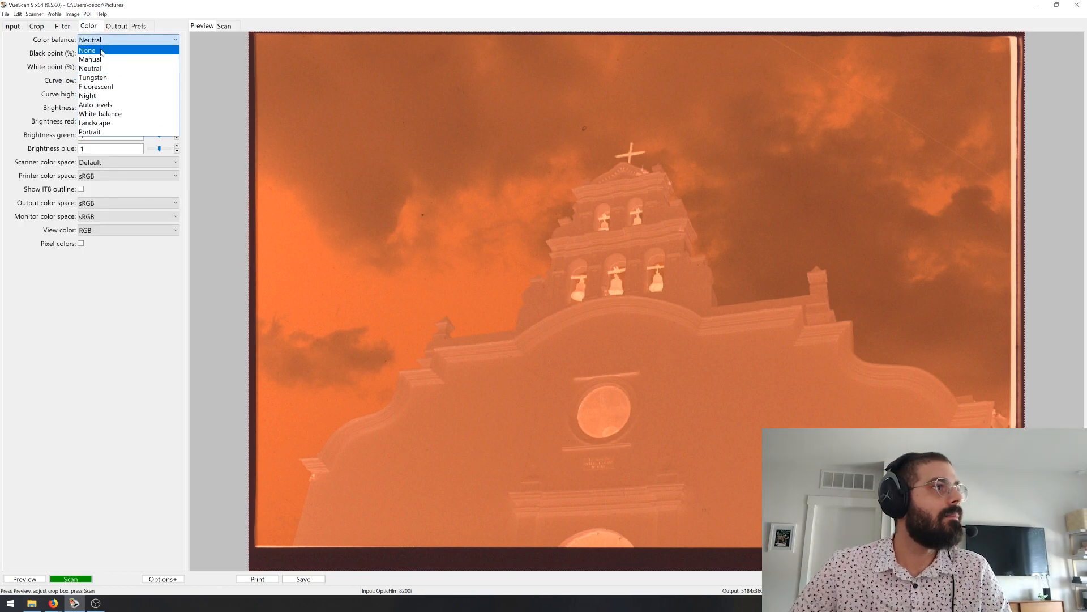
left_click(101, 53)
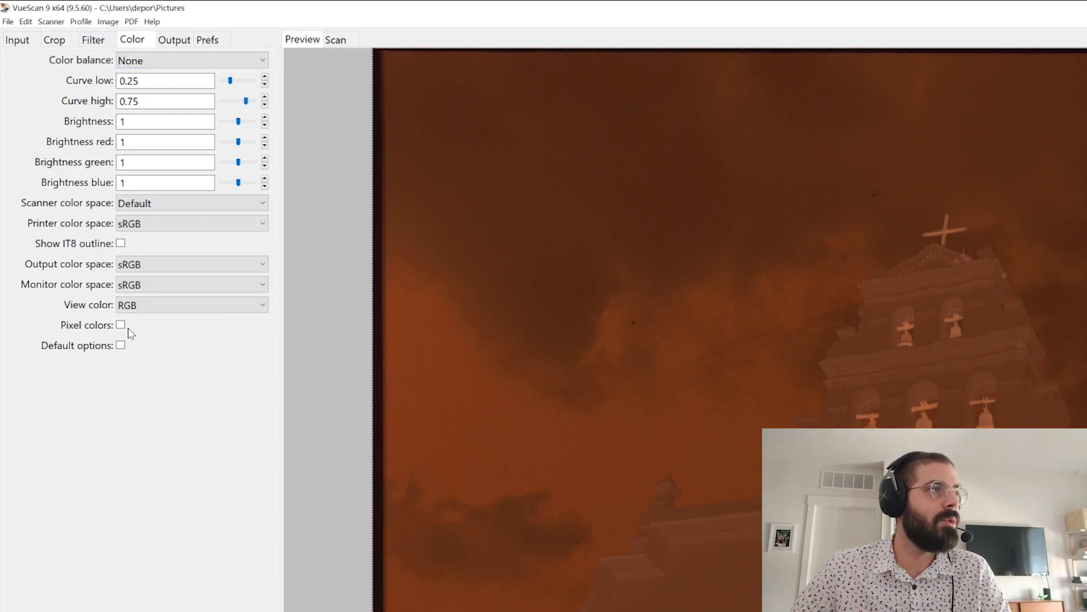
Step: Create a folder named Scanning Tutorial on the Desktop and make it the default output folder
left_click(175, 39)
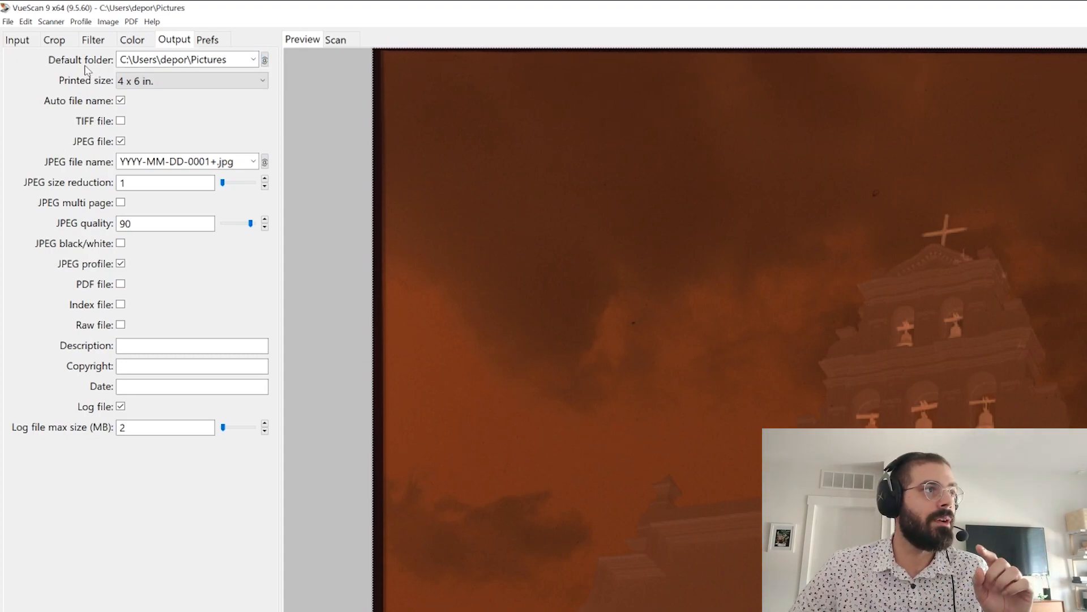
left_click(265, 61)
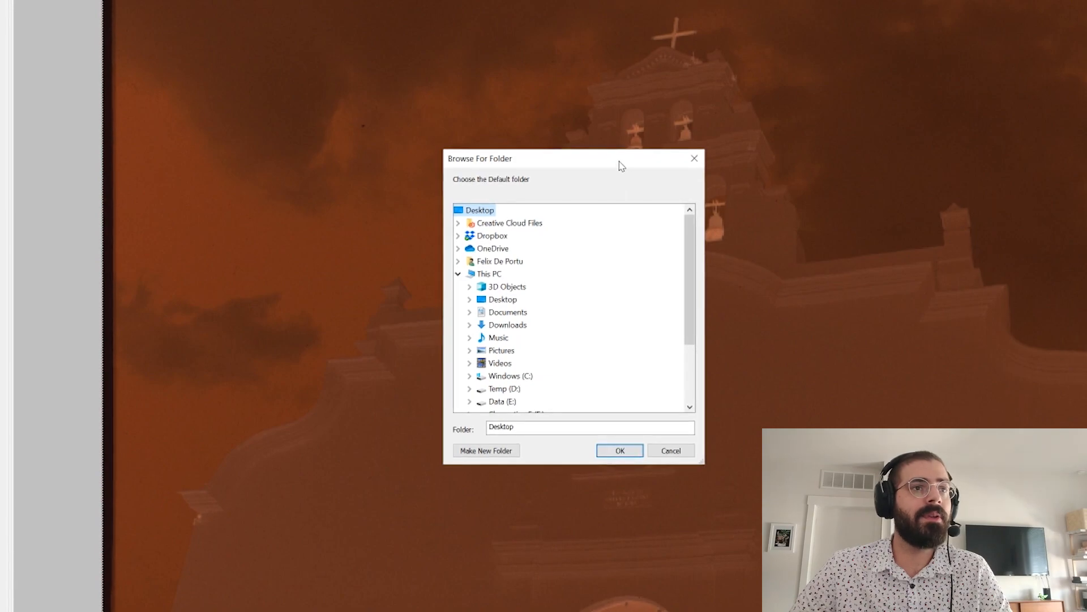
left_click_drag(618, 165, 646, 142)
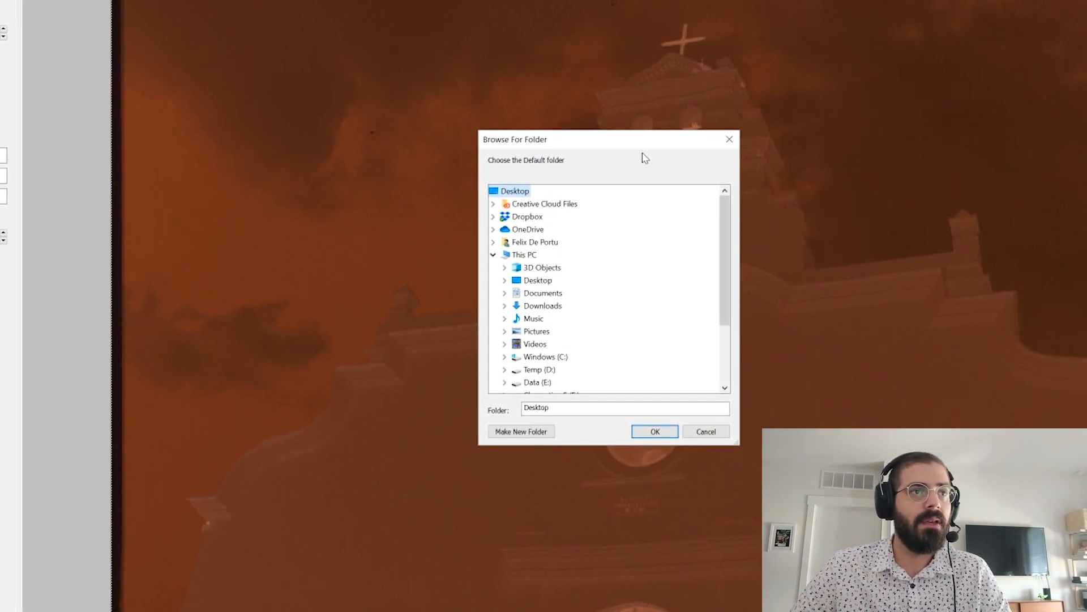
left_click_drag(643, 158, 640, 128)
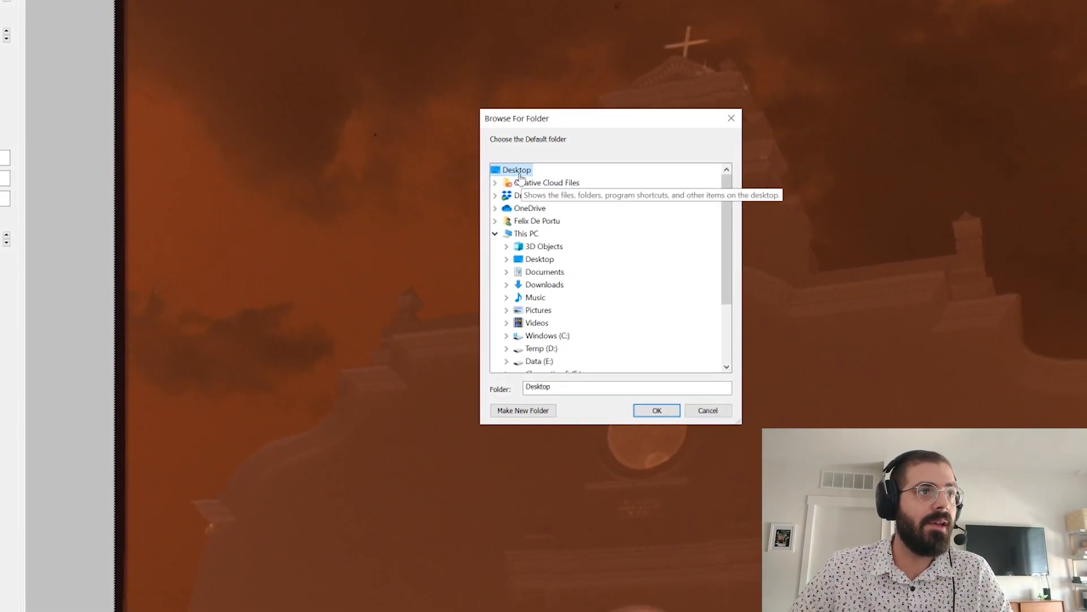
left_click(495, 245)
left_click(492, 231)
left_click(513, 167)
left_click(519, 407)
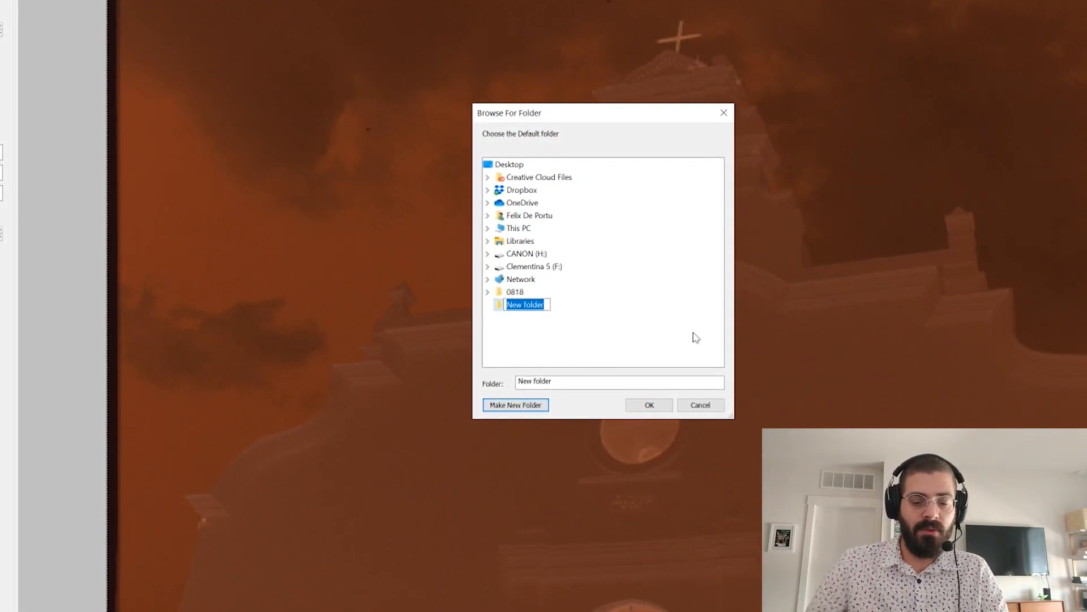
type("Scanning Tuto")
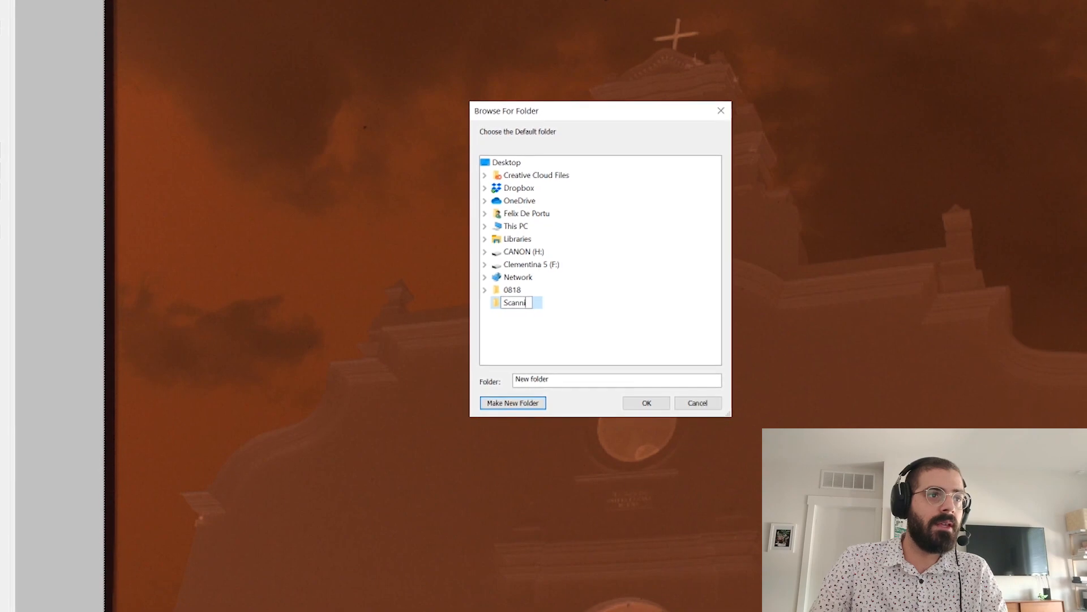
type("rial")
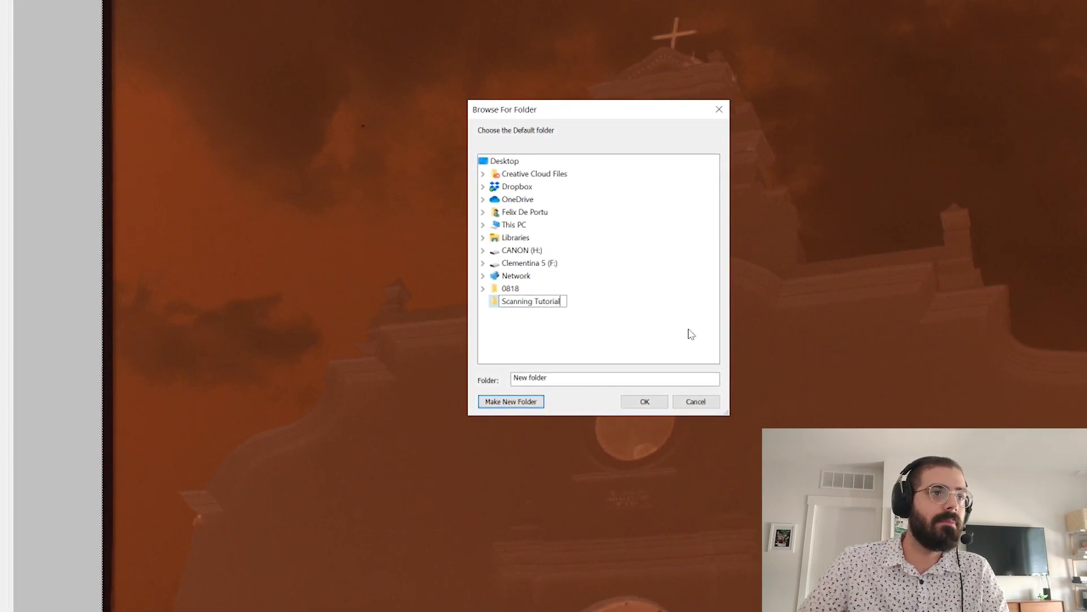
key("Return")
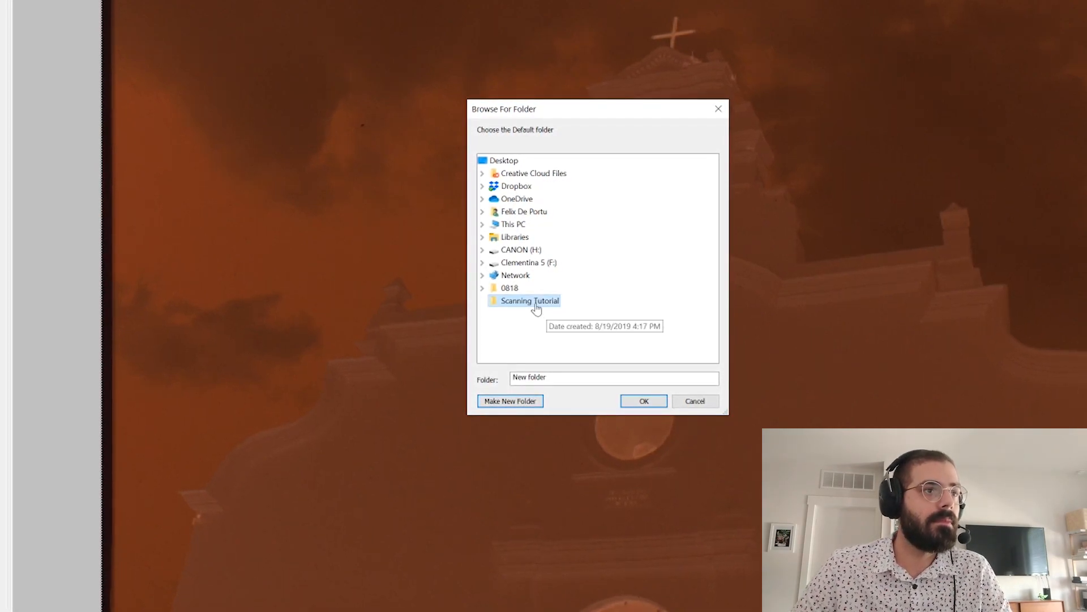
left_click(644, 401)
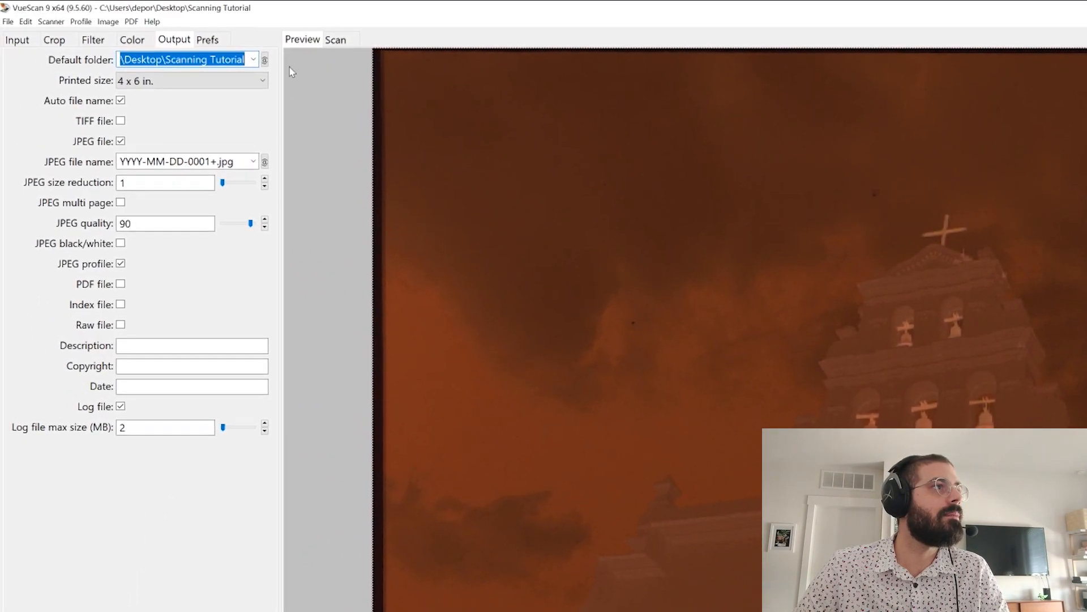
Step: Disable both the JPEG file and the log file in the scan output settings
left_click(177, 16)
left_click(156, 88)
left_click(157, 85)
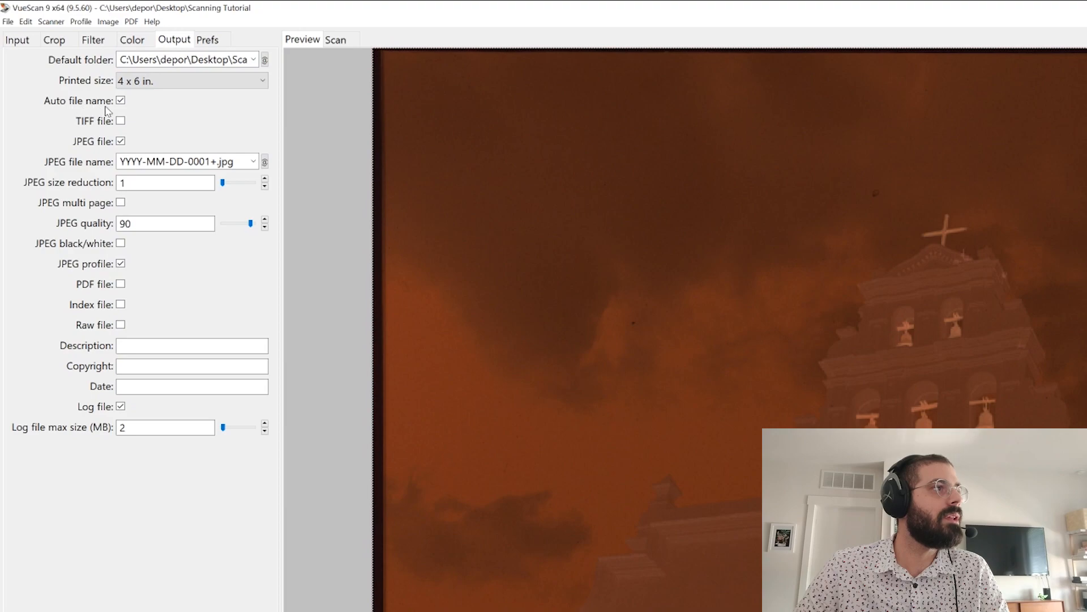
left_click(121, 141)
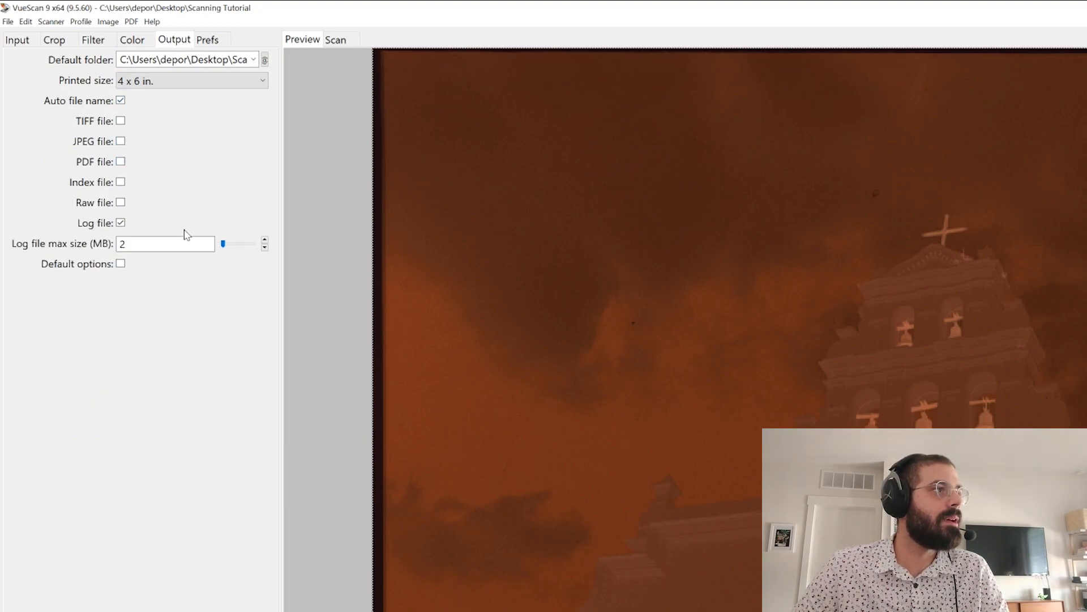
left_click(121, 222)
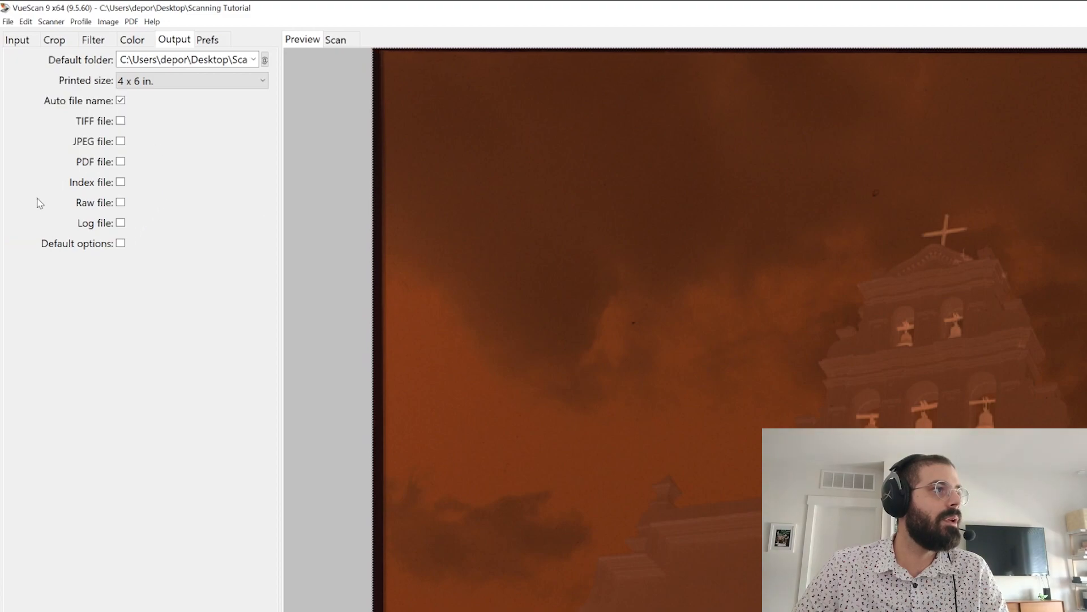
Step: Enable raw file output and set the raw file name to YYYY-MM-DD-0001+.tif
left_click(121, 204)
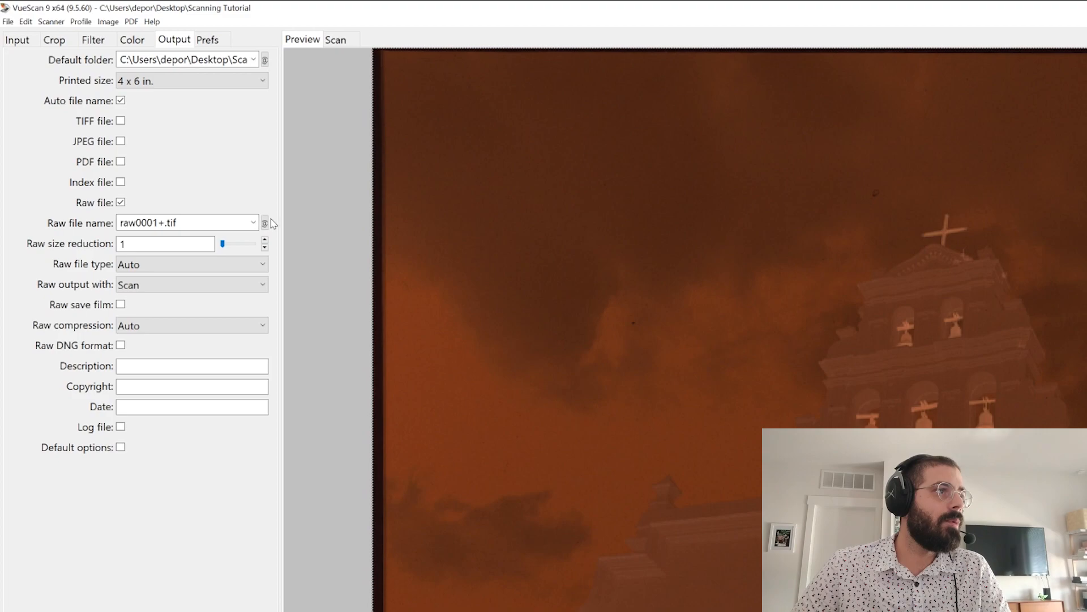
left_click(159, 223)
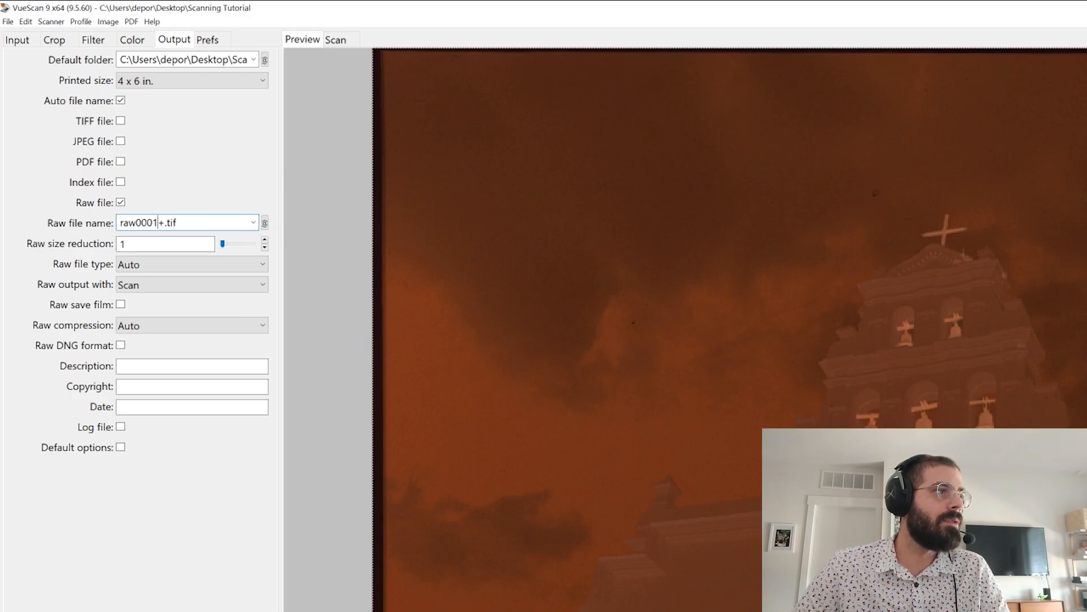
left_click_drag(159, 223, 105, 226)
left_click(136, 222)
type("YYYY-MM-")
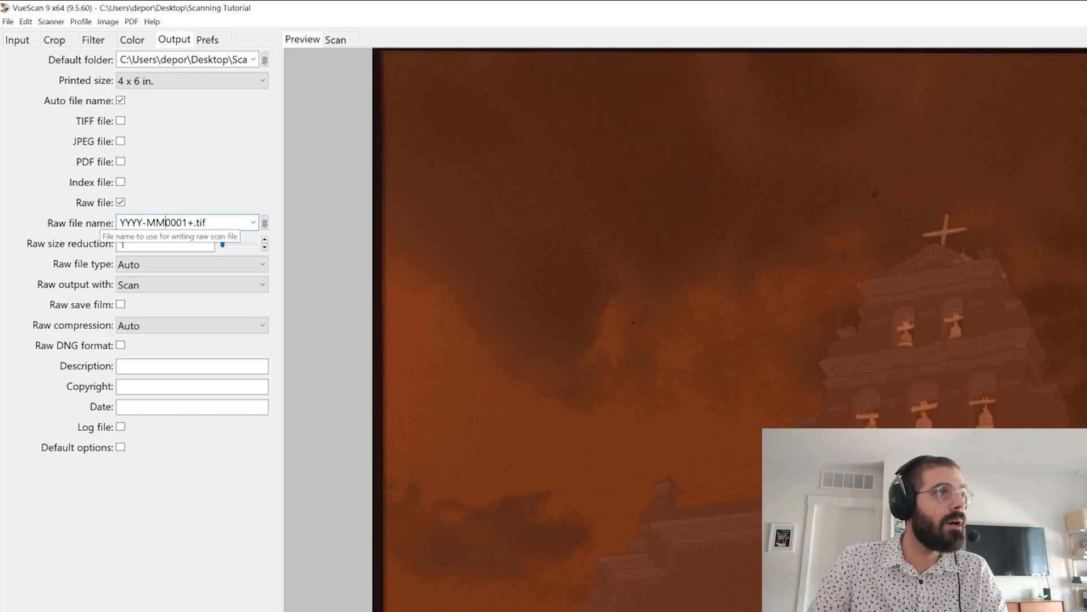
type("DD-")
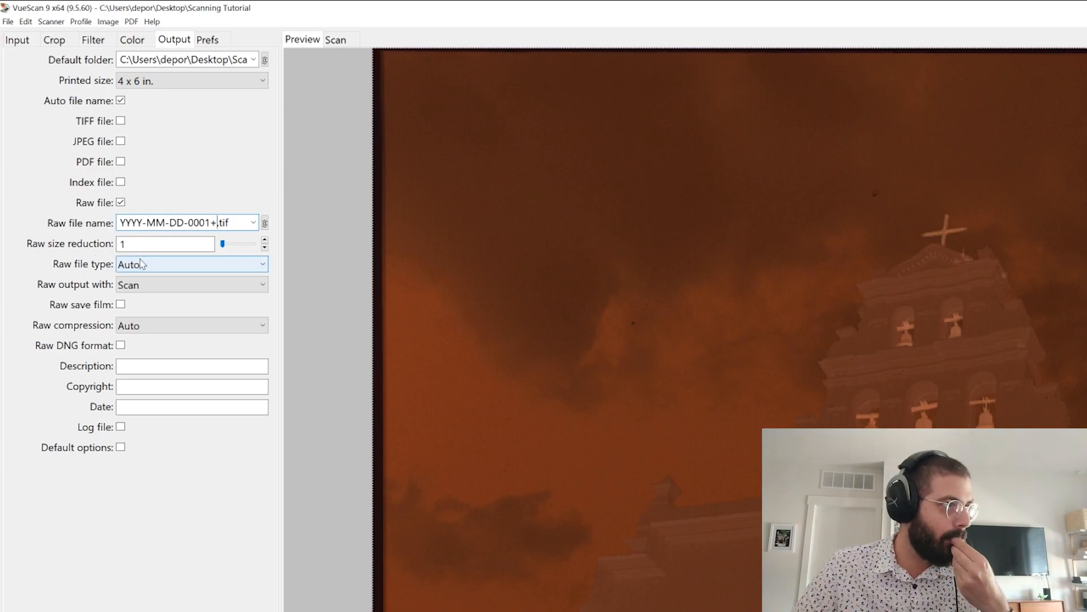
Step: Set the raw file type to 48 bit RGB, raw compression to Off, and enable the raw DNG format
left_click(151, 270)
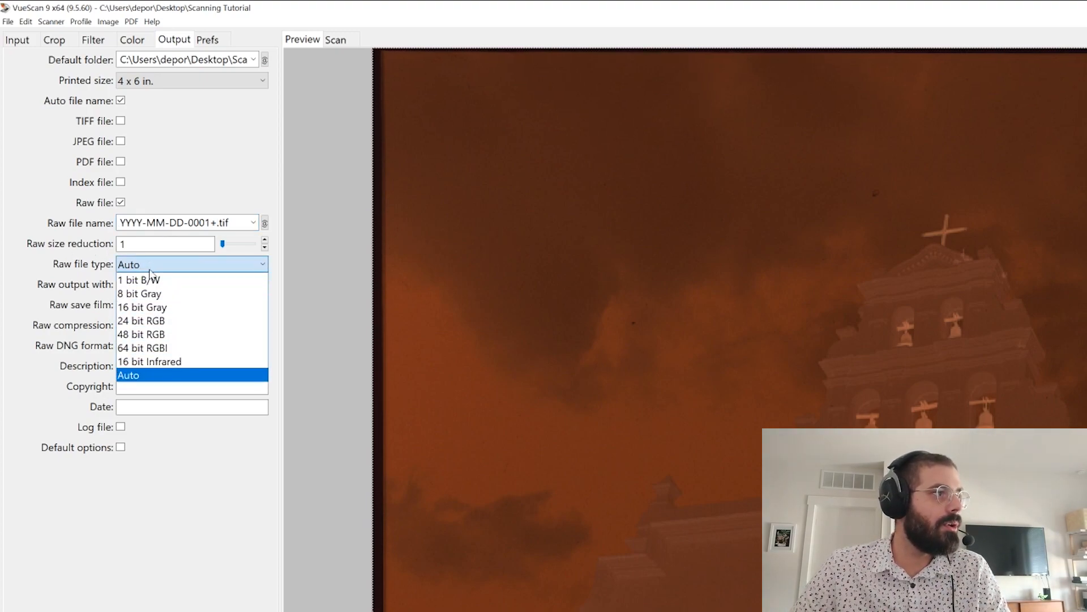
left_click(143, 336)
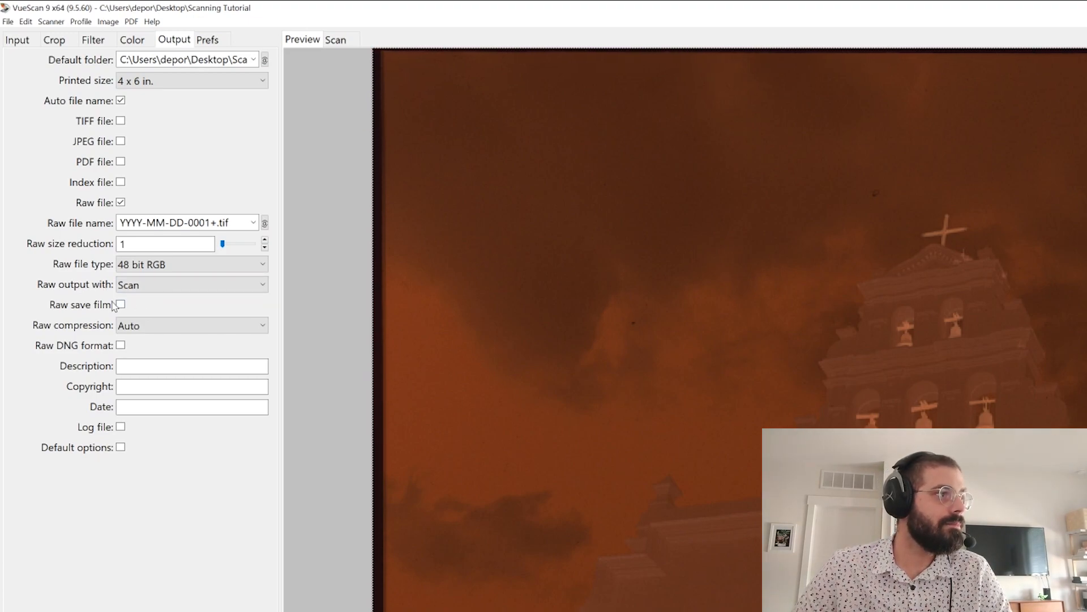
left_click(145, 326)
left_click(145, 342)
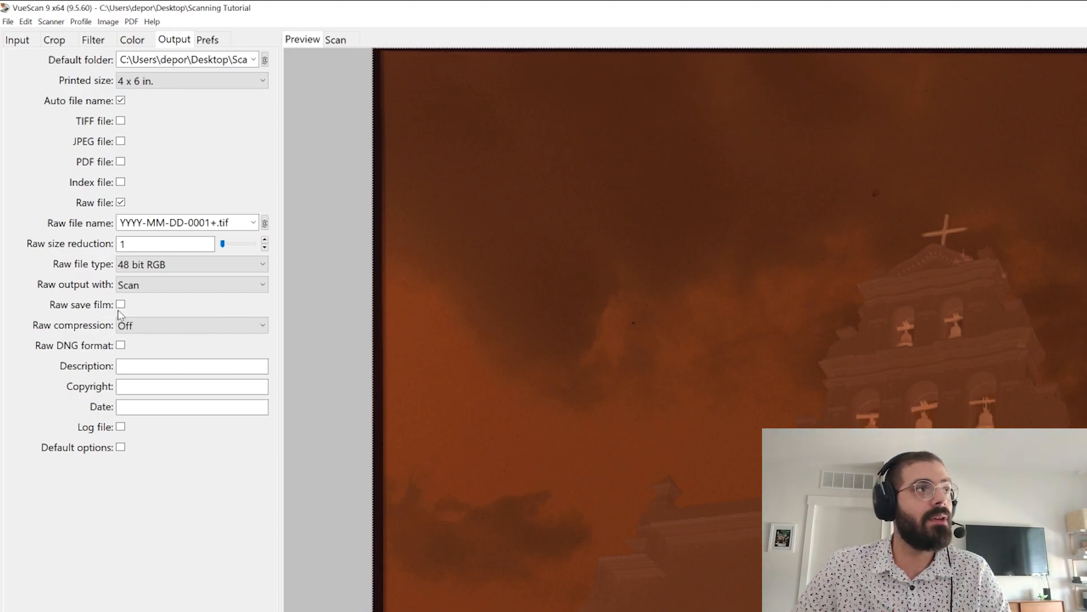
left_click(120, 346)
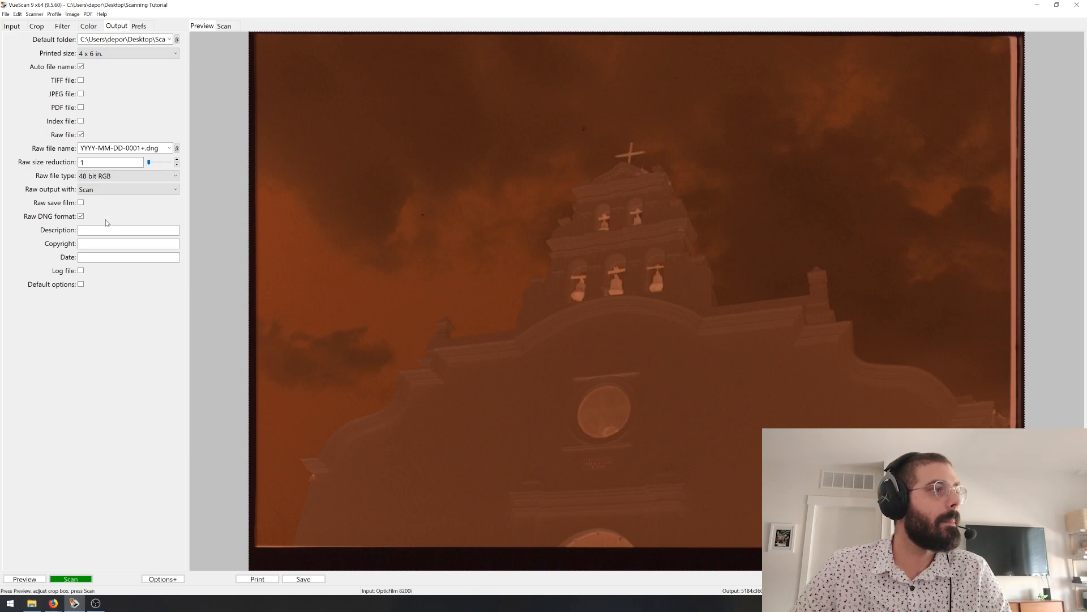
Step: Scan the negative with the configured settings, and switch to Lightroom Classic
left_click(79, 578)
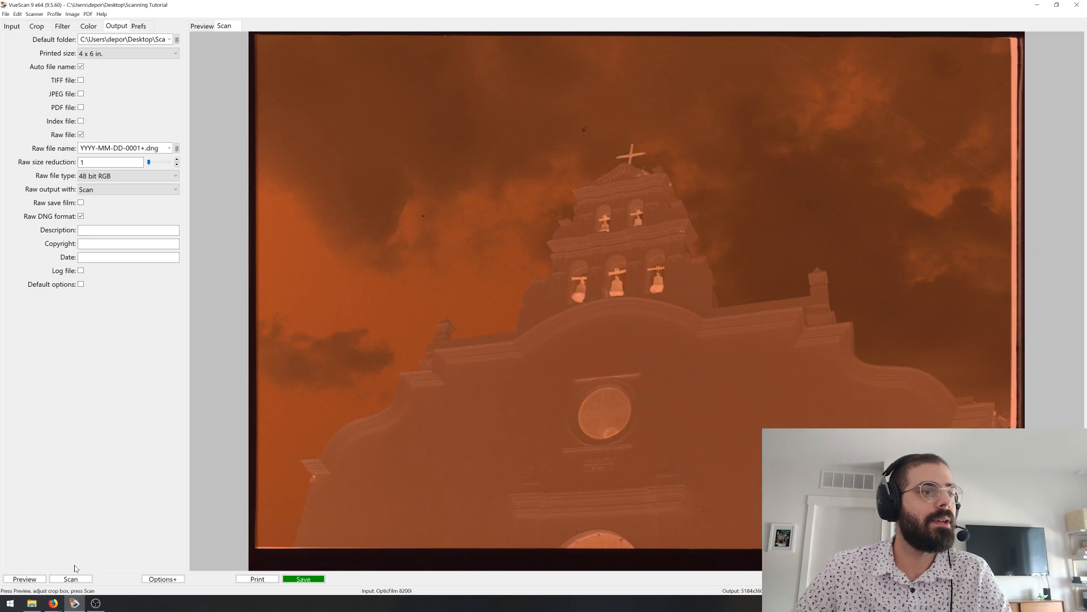
left_click(10, 603)
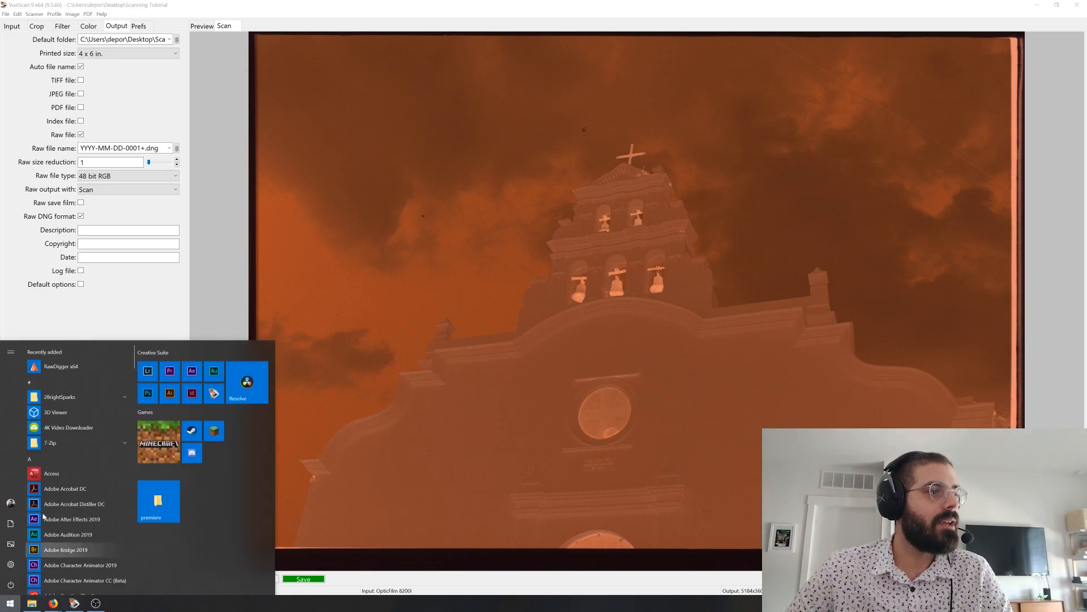
left_click(154, 391)
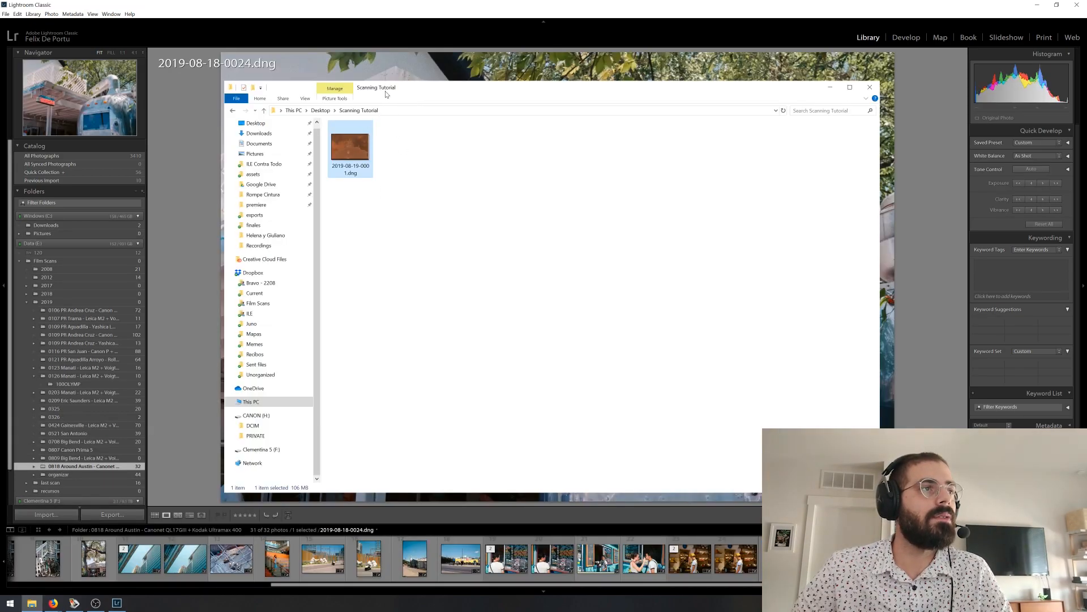
Step: Import the scanned DNG from the Scanning Tutorial folder using the Add option, and view it enlarged in the Library
left_click_drag(386, 94, 552, 129)
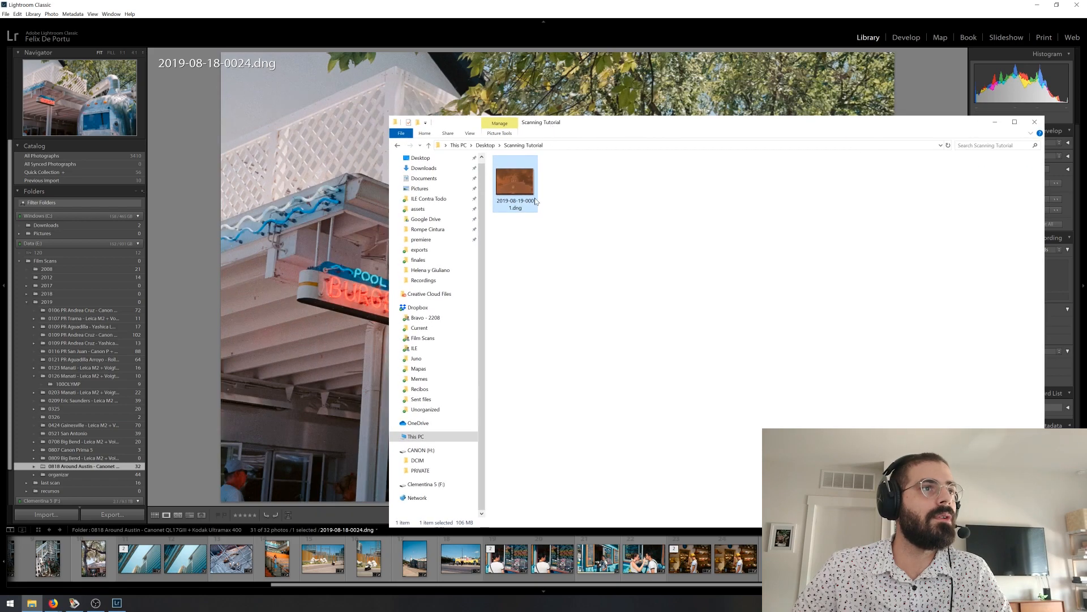
left_click(314, 220)
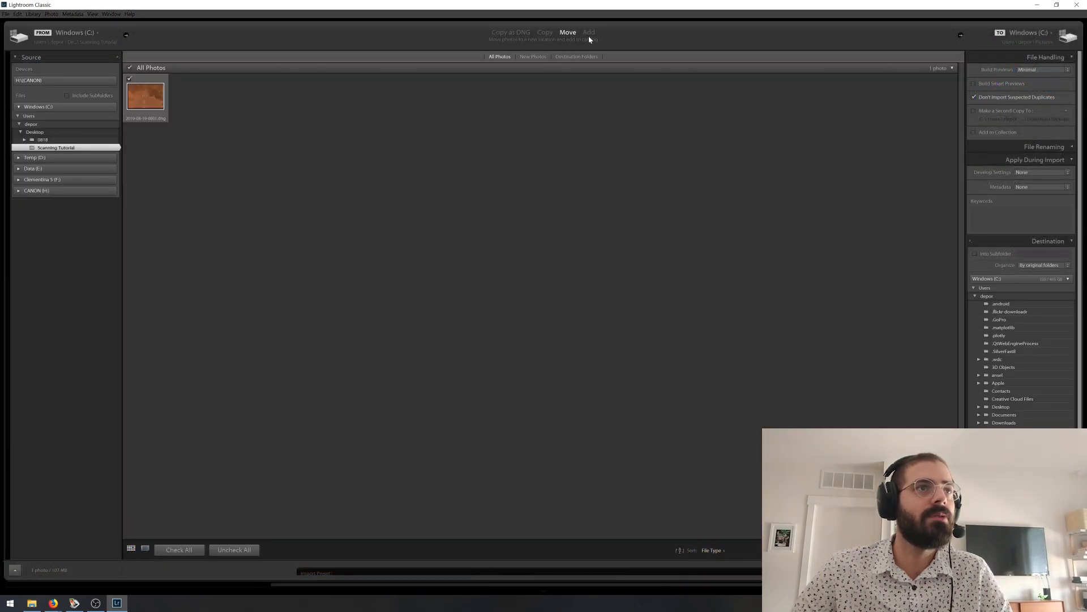
left_click(589, 34)
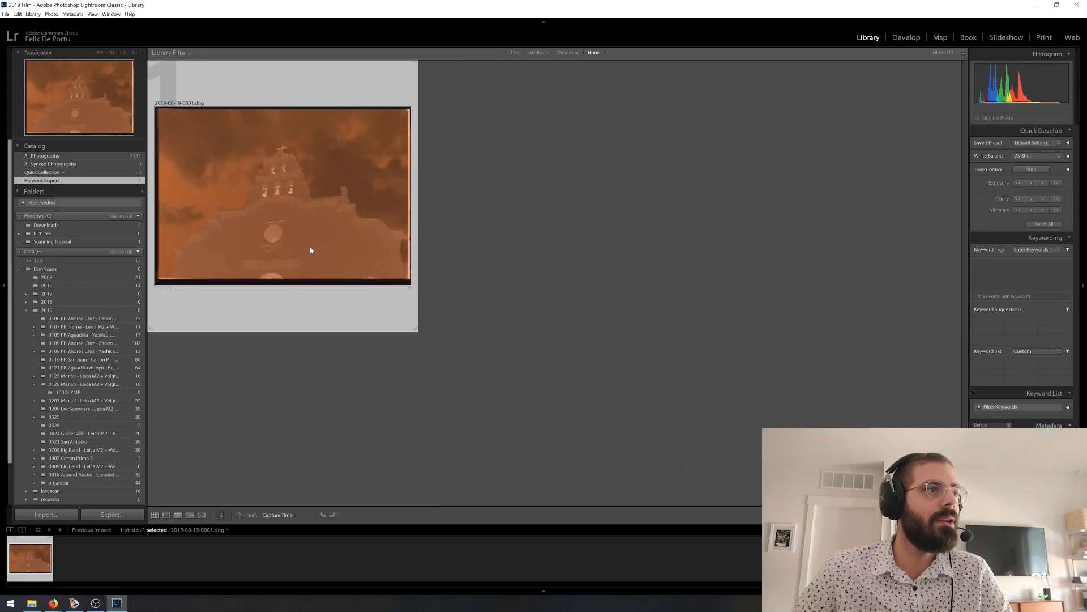
double_click(316, 245)
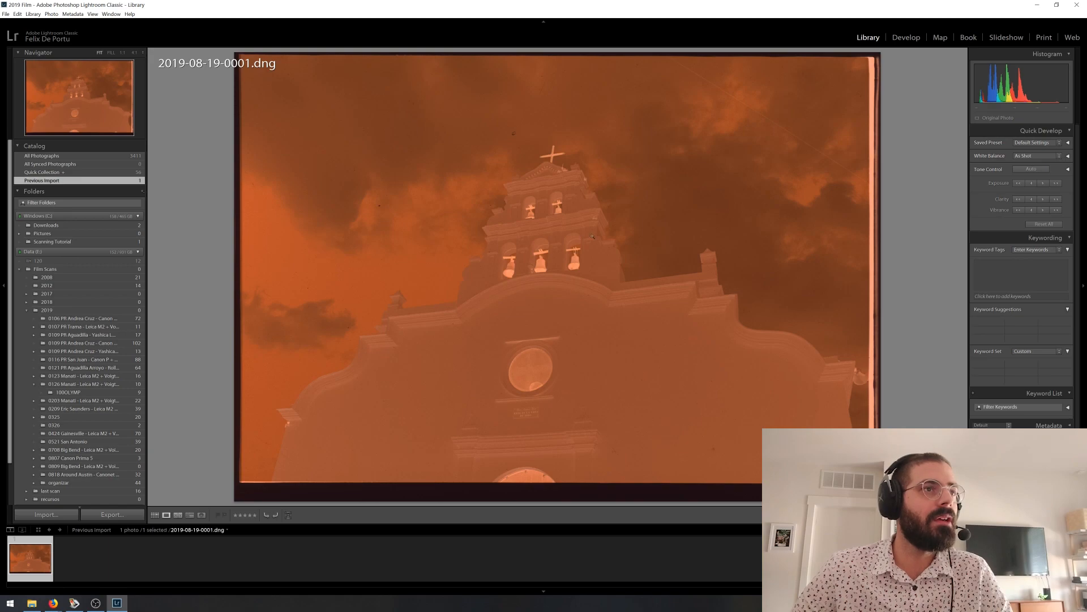
left_click(6, 15)
mouse_move(5, 16)
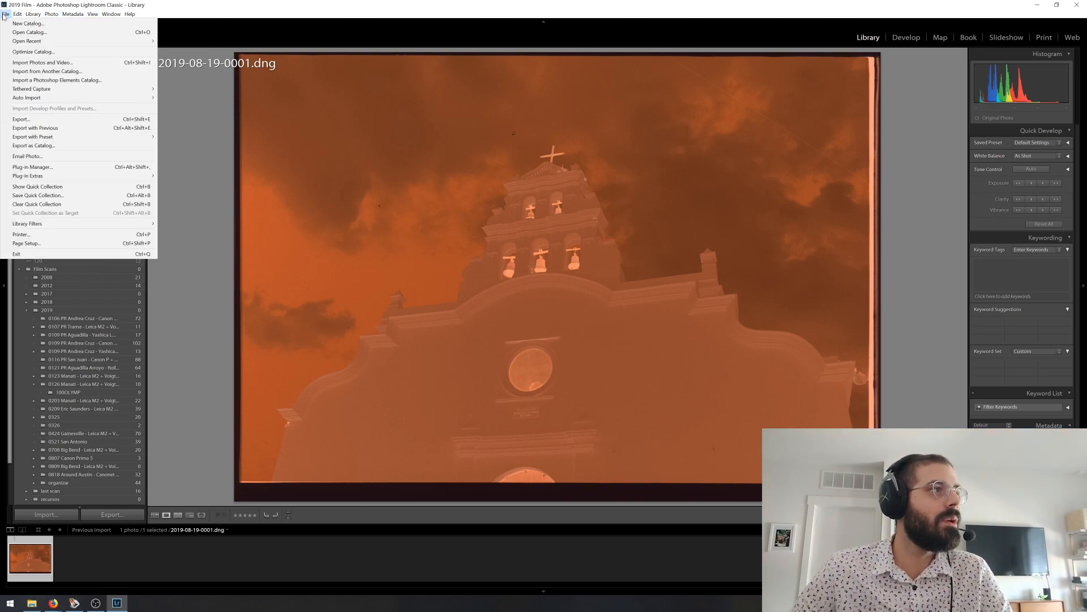
mouse_move(55, 176)
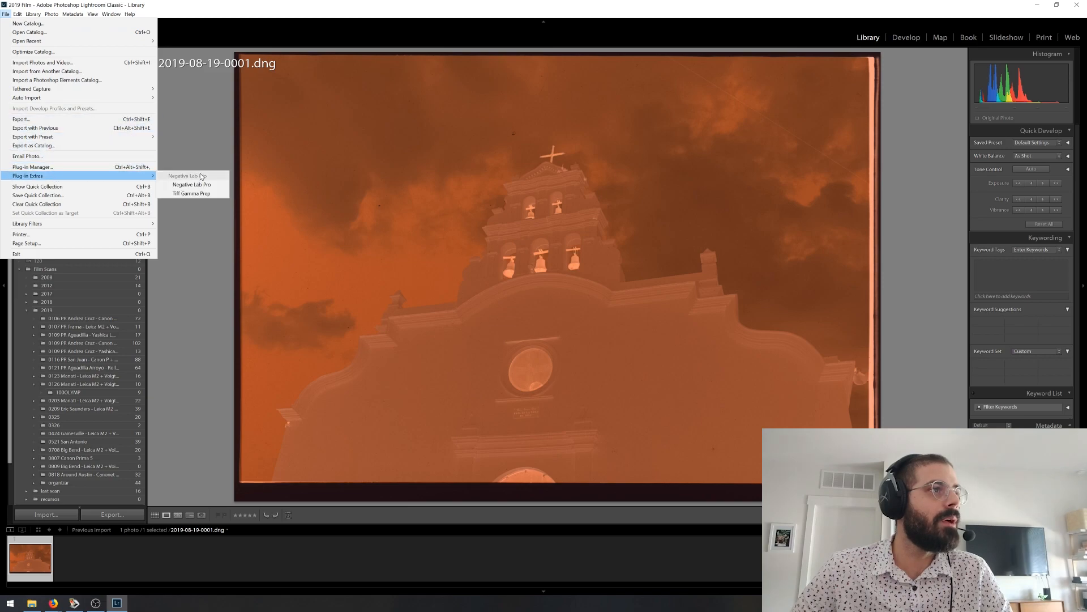
left_click(272, 132)
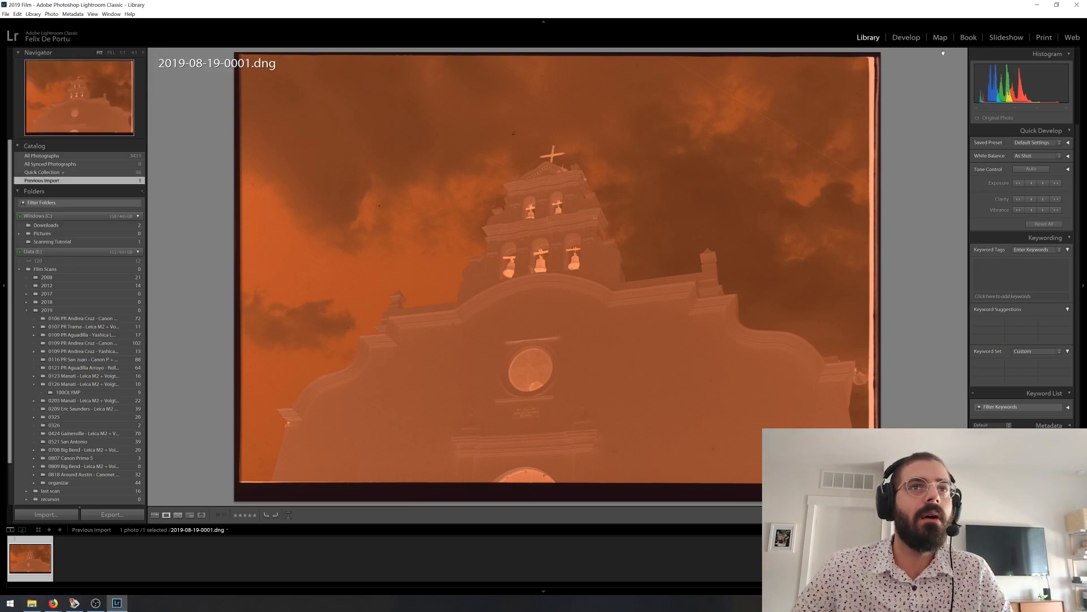
Step: In the Develop module, crop the scan at the 2 x 3 / 4 x 6 aspect ratio to exclude the dark film borders
left_click(906, 37)
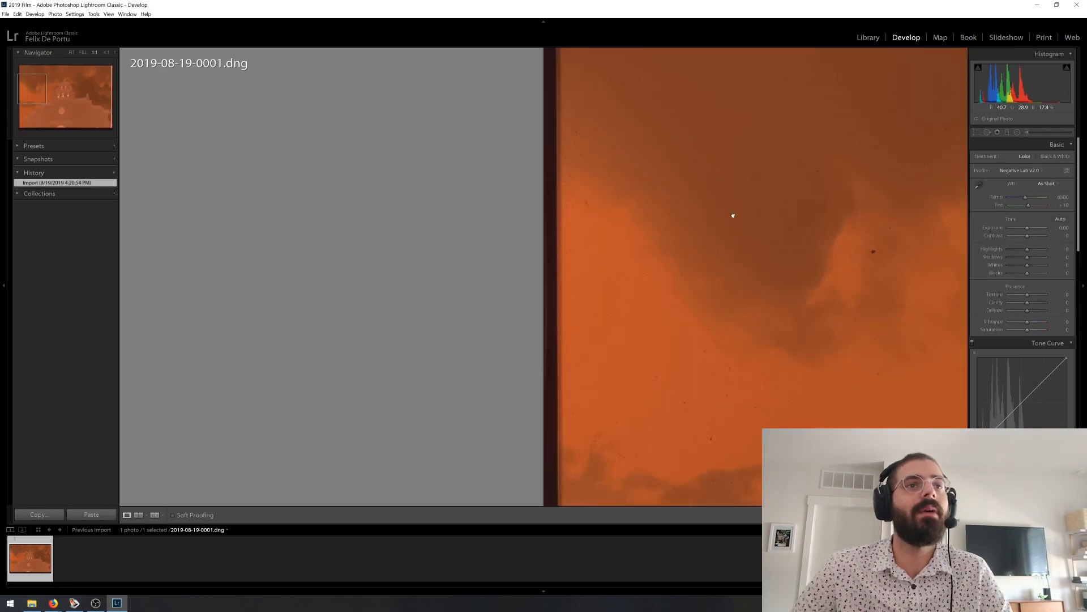
left_click(71, 52)
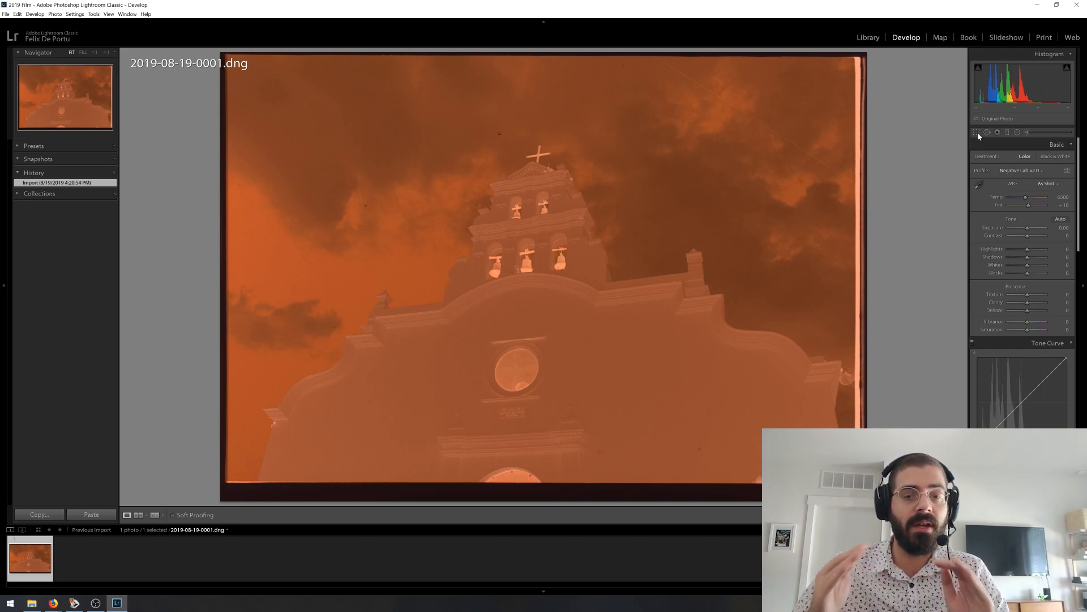
left_click(979, 132)
left_click_drag(853, 65, 206, 480)
left_click(1056, 158)
left_click(1005, 231)
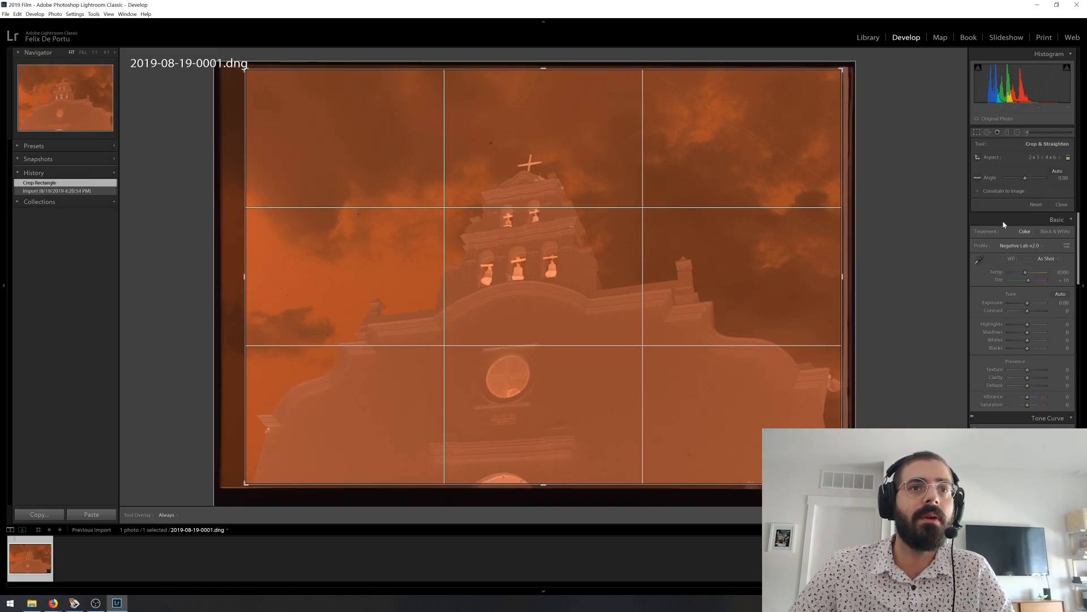
left_click_drag(245, 289, 236, 280)
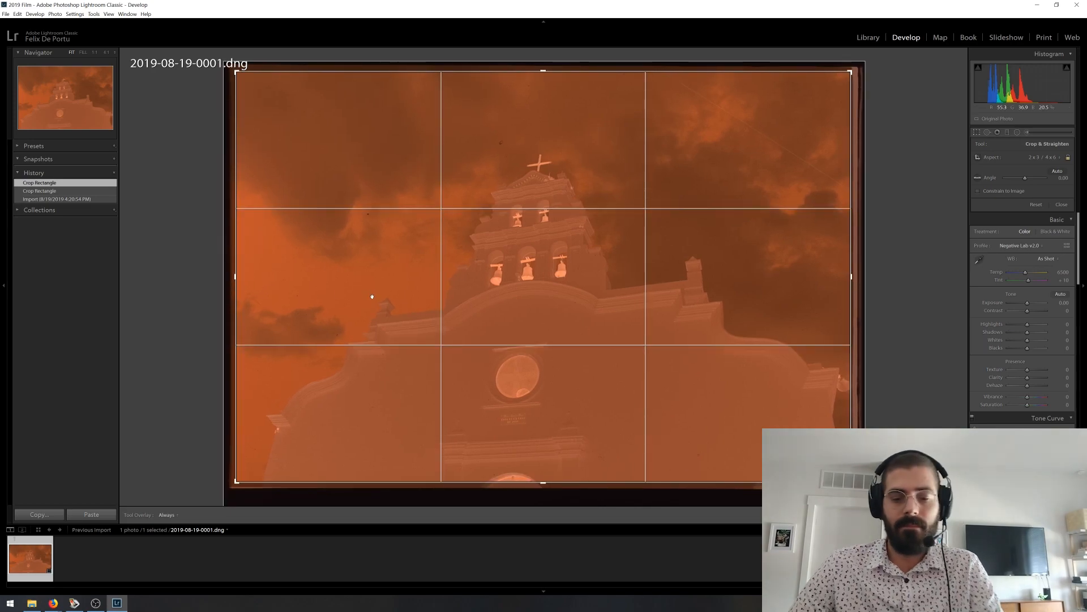
key("Return")
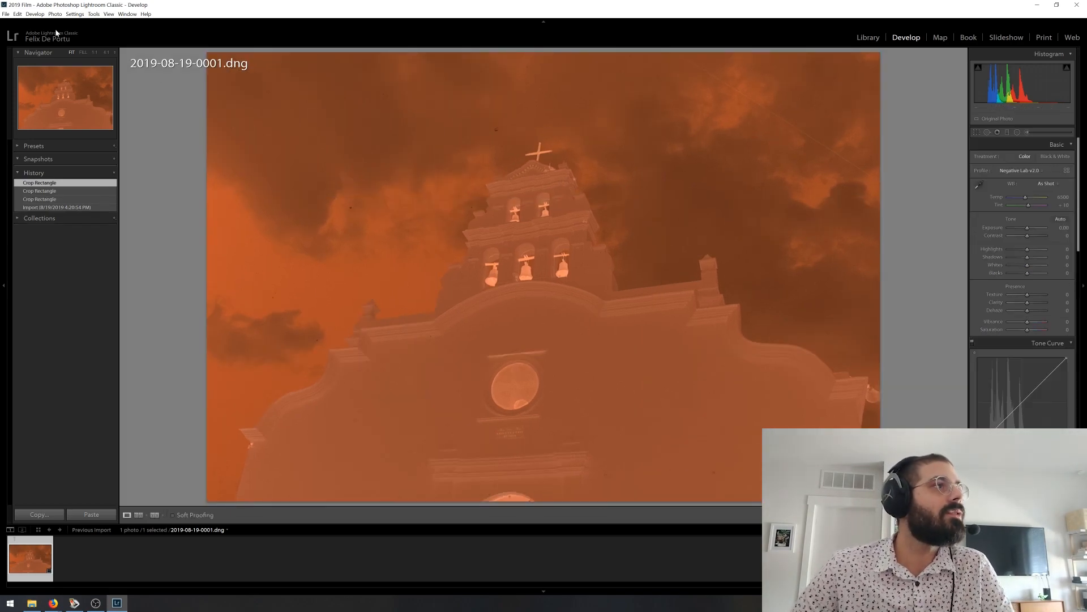
Step: Open Negative Lab Pro for the cropped scan and set the border buffer to 5%
left_click(5, 14)
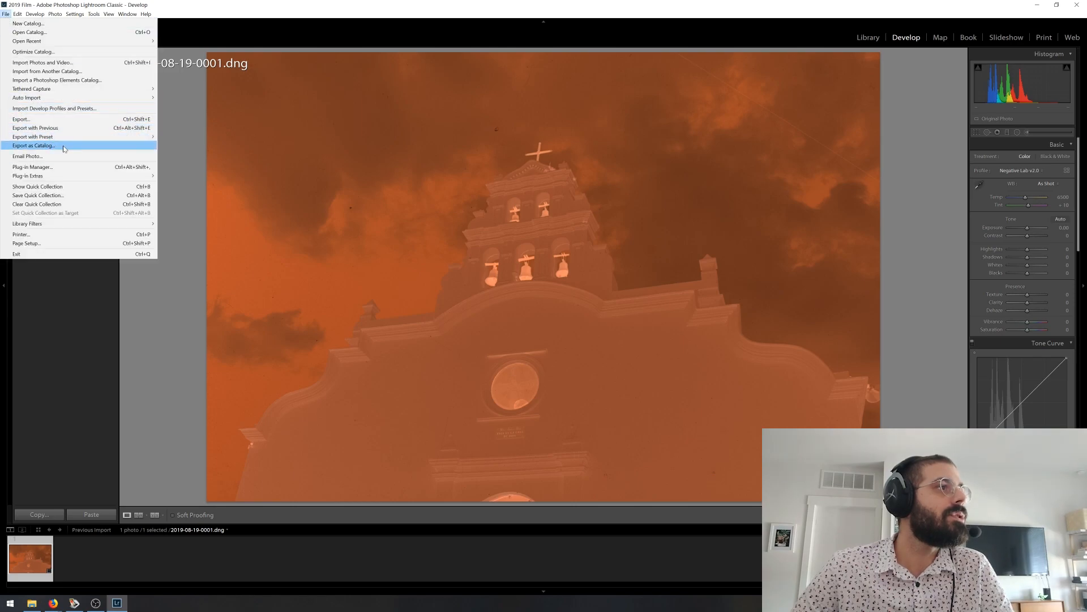
mouse_move(70, 176)
left_click(211, 184)
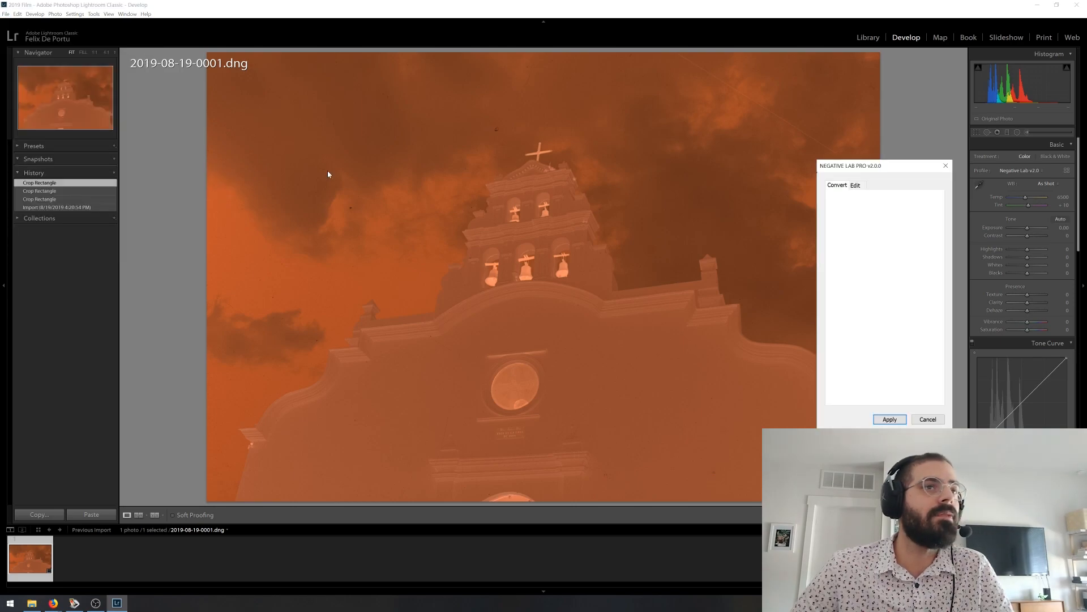
double_click(955, 234)
type("5")
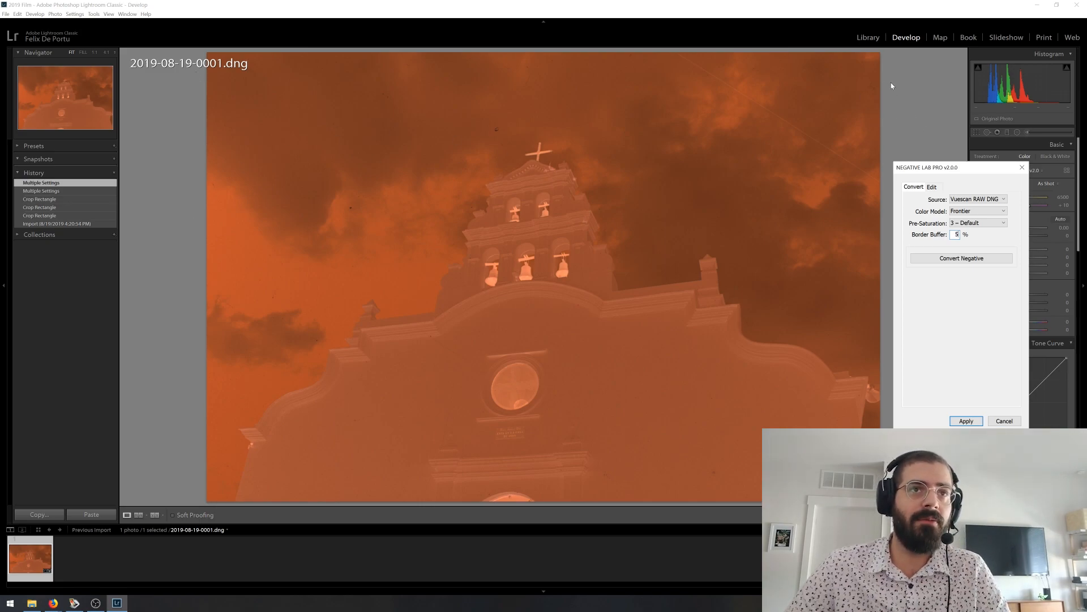
double_click(956, 234)
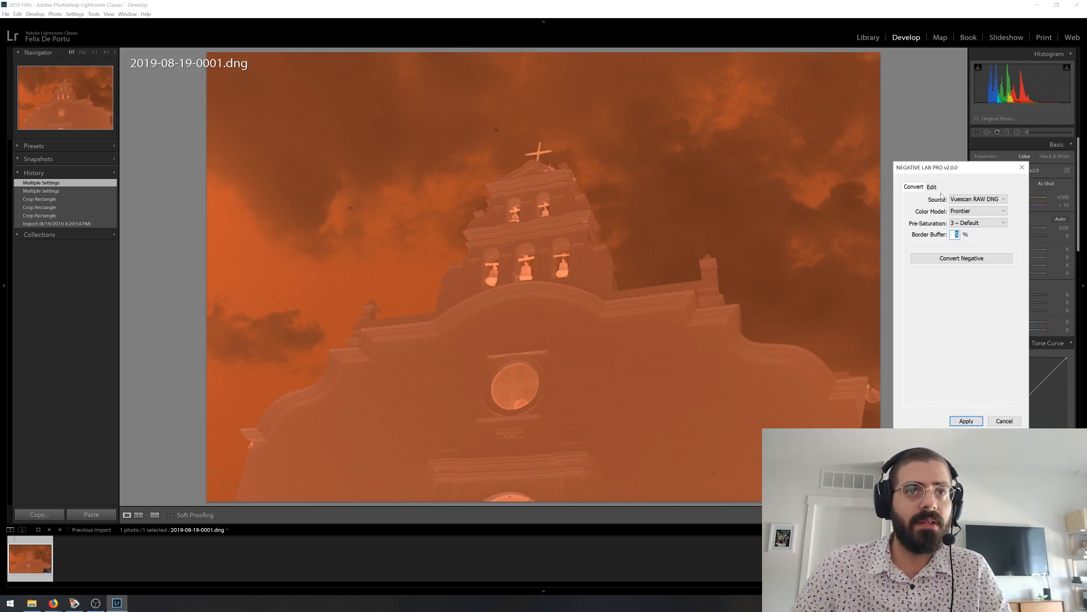
Step: Convert the negative with source Vuescan RAW DNG, color model Frontier and pre-saturation 3 – Default
left_click(960, 199)
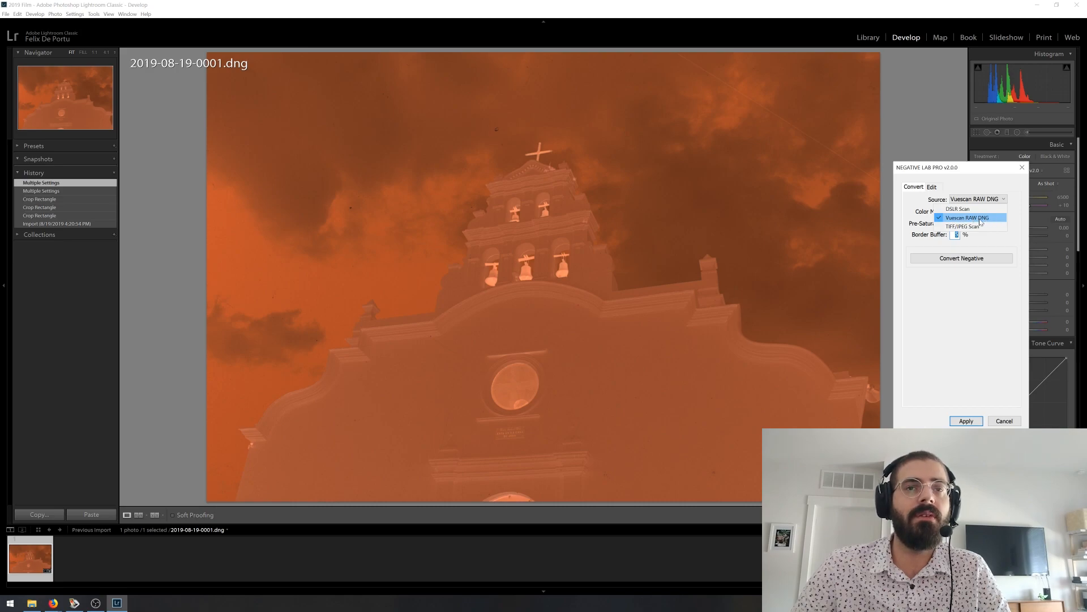
left_click(984, 221)
left_click(969, 214)
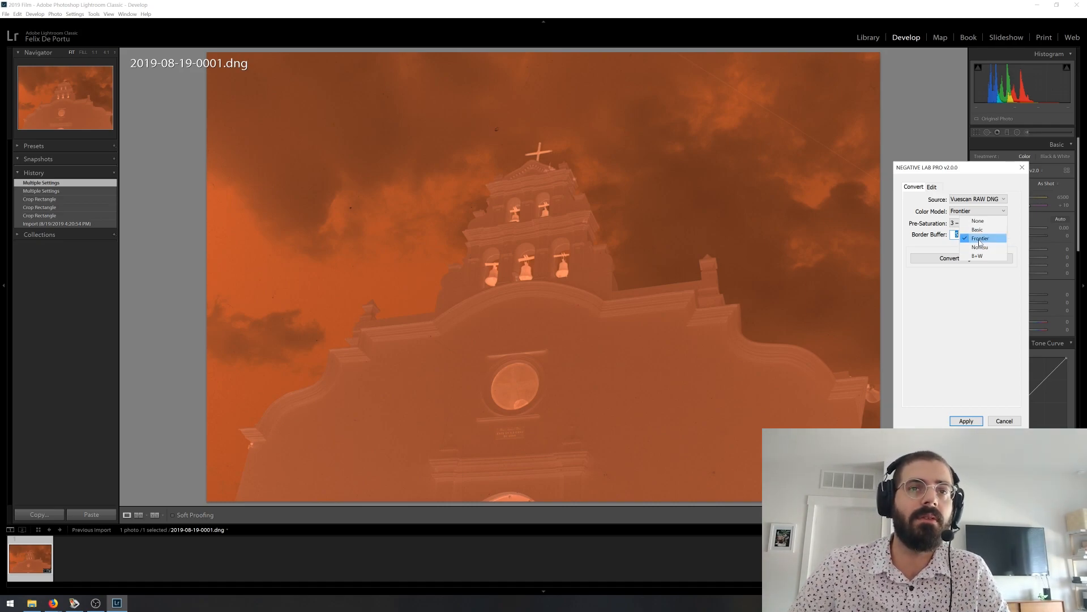
left_click(980, 241)
left_click(970, 224)
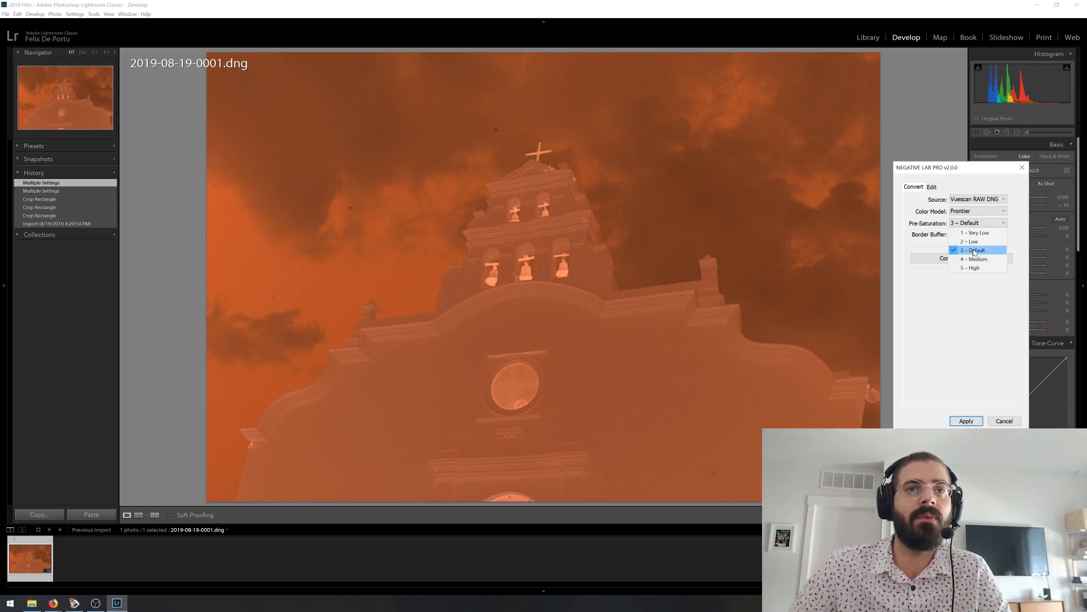
left_click(974, 251)
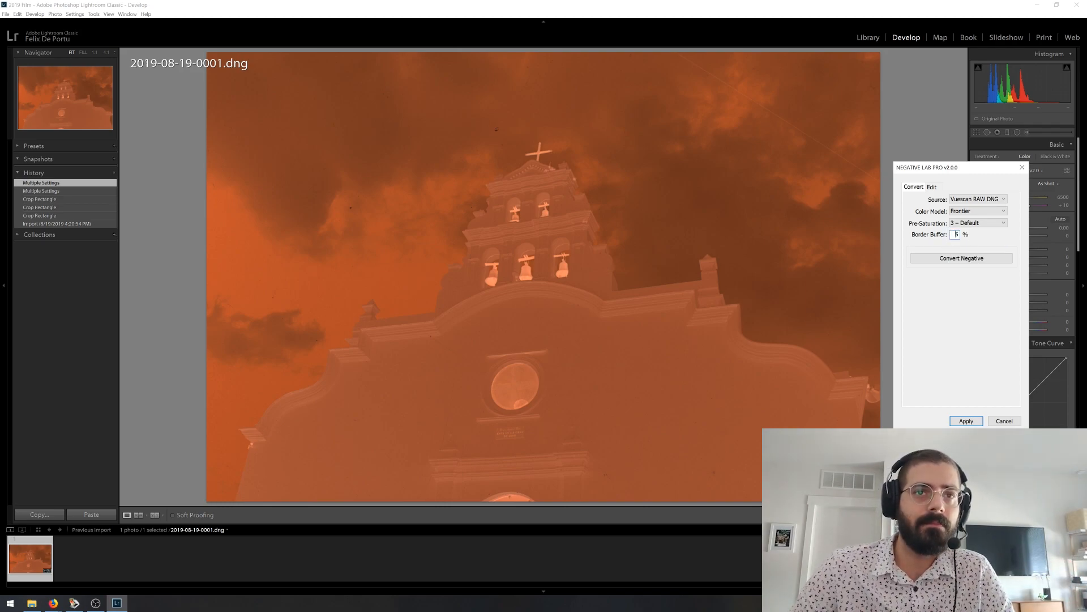
left_click(940, 258)
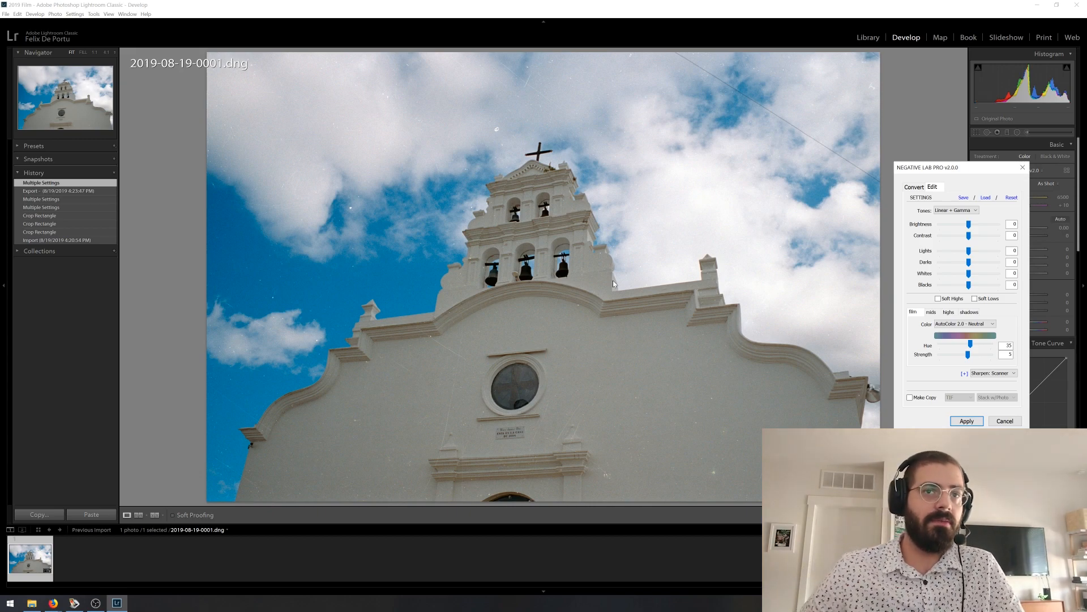
Step: Reset the Negative Lab Pro edit settings, move the dialog further over the photo, and set the tones to Standard
left_click(1011, 198)
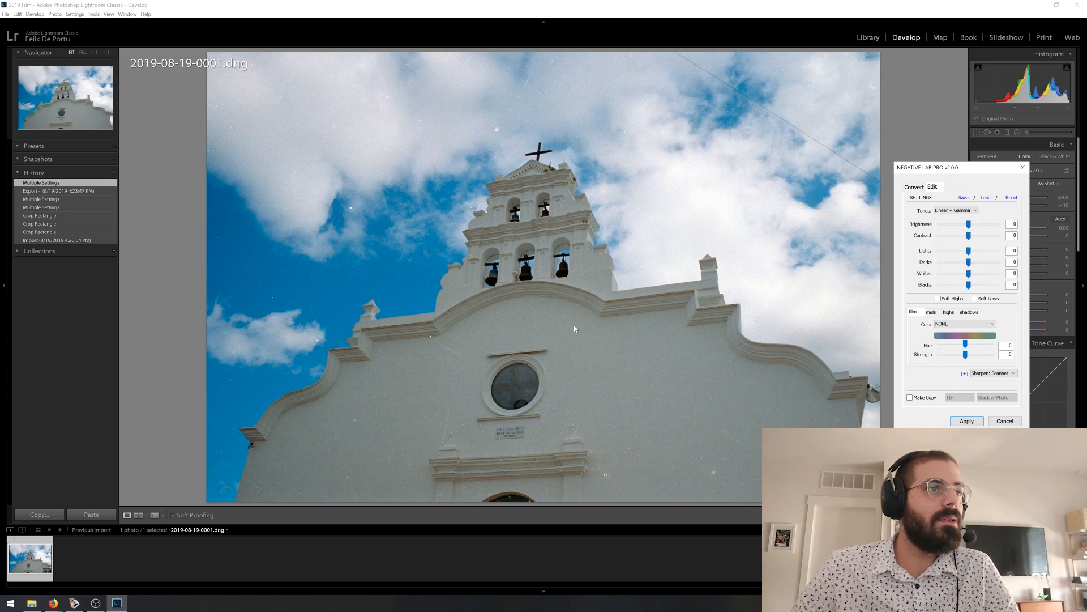
left_click_drag(956, 174, 886, 104)
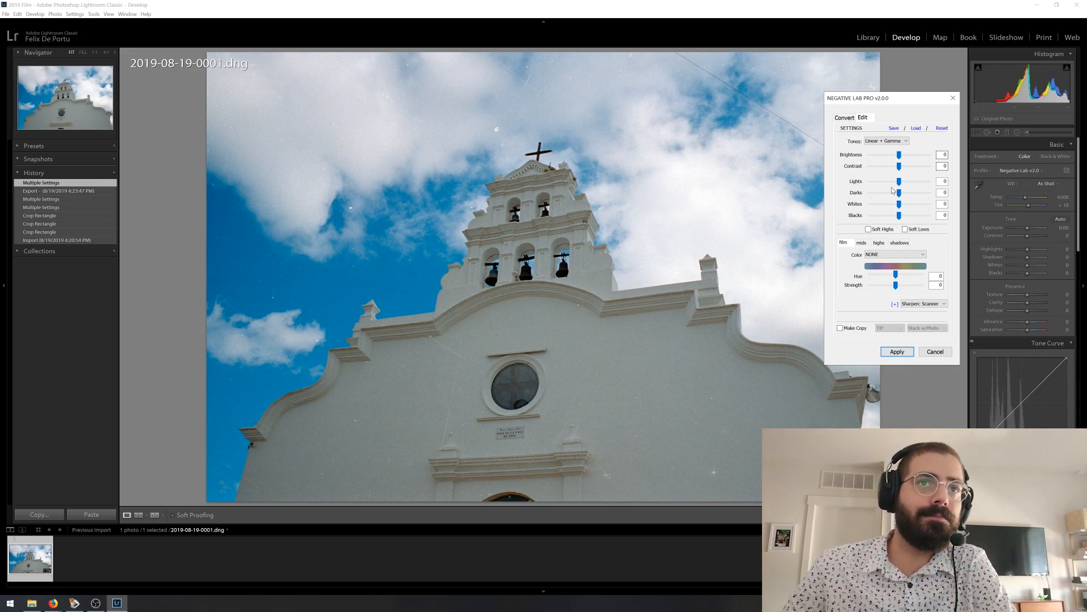
left_click(882, 142)
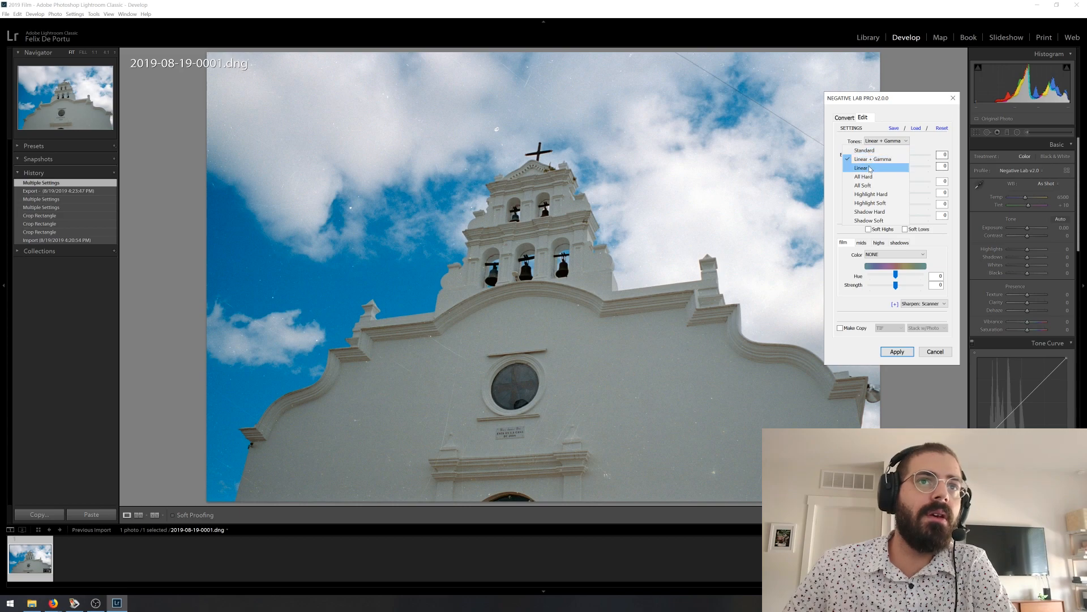
left_click(870, 152)
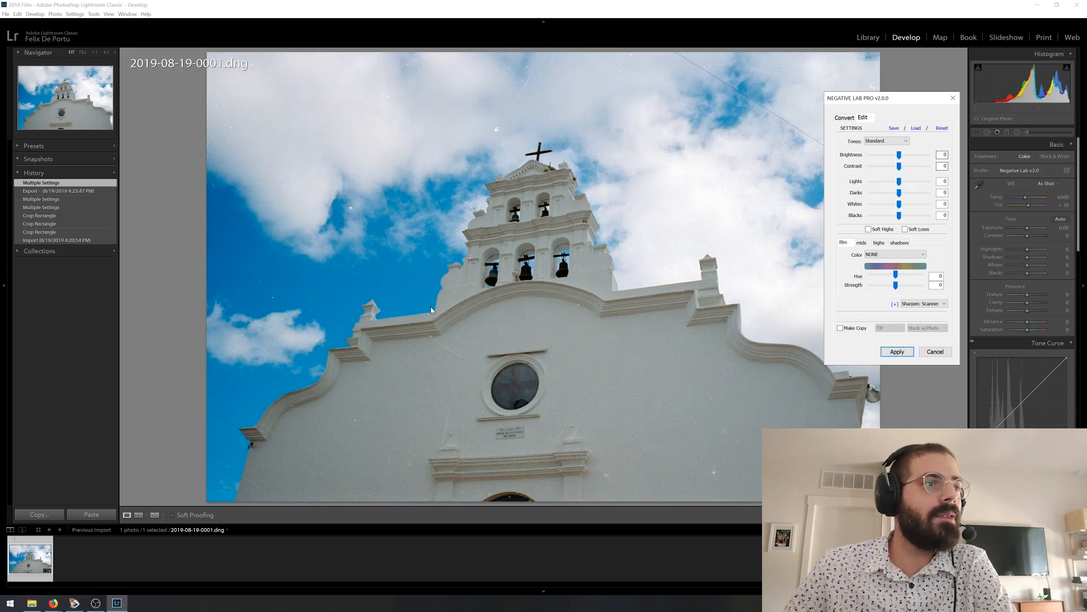
Step: Try the Linear, Linear + Gamma and Standard tone profiles on the converted church photo to compare their contrast
left_click(887, 140)
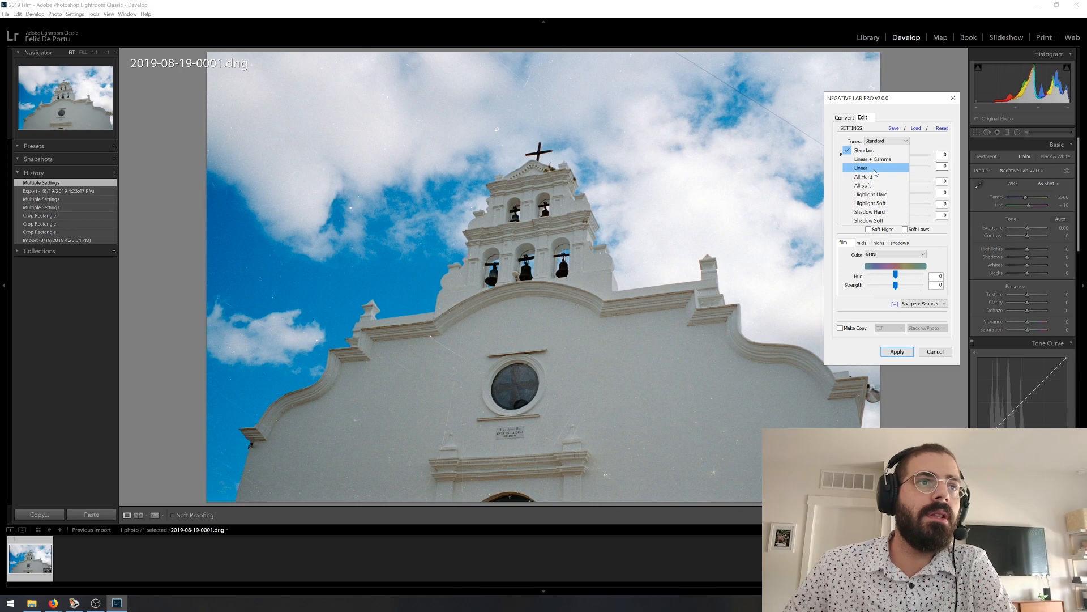
left_click(871, 174)
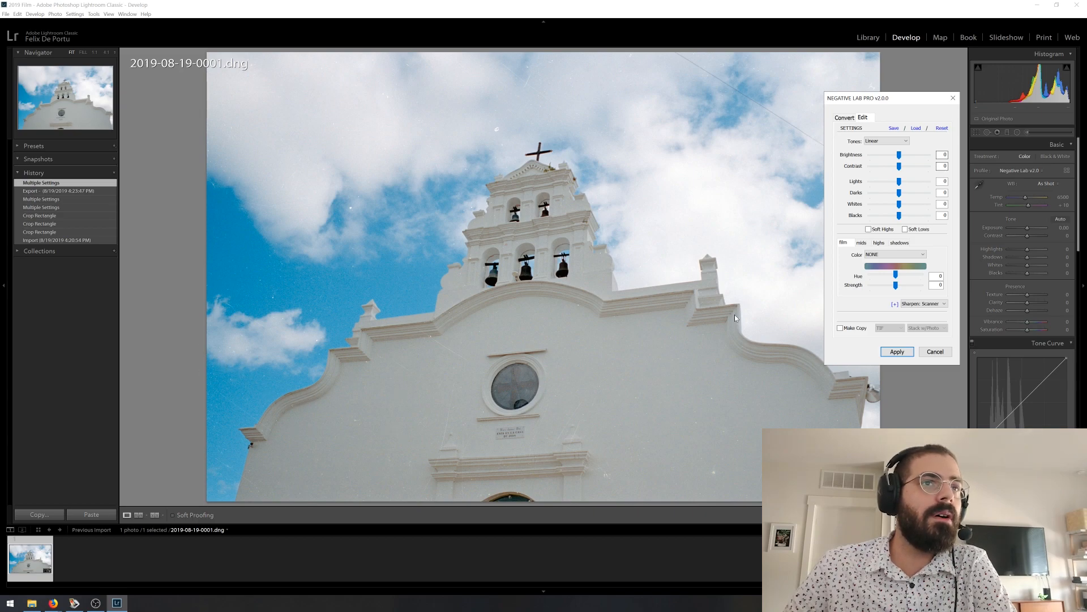
left_click(885, 141)
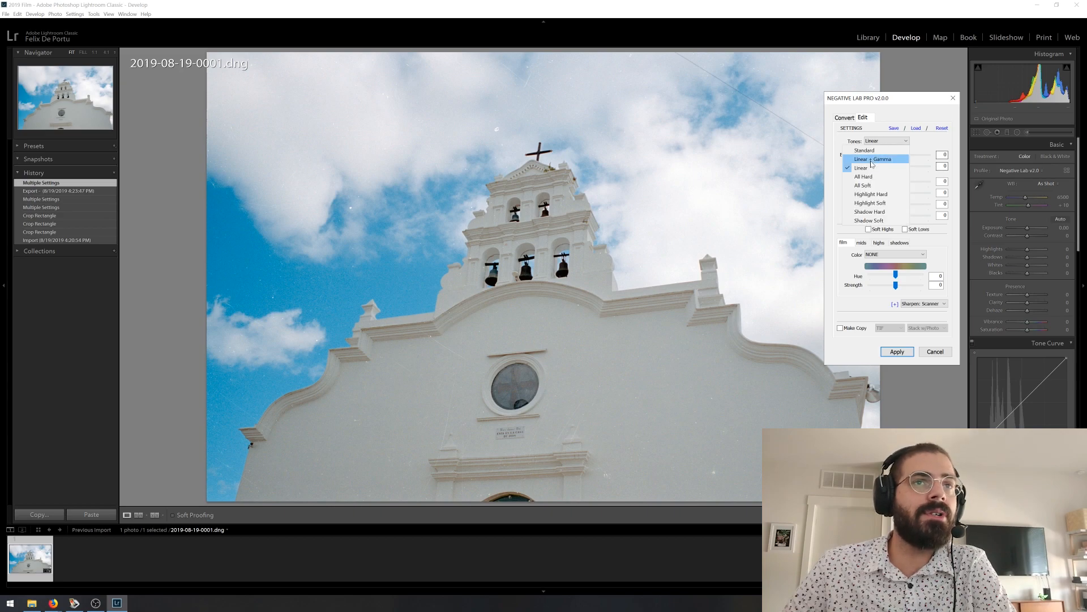
left_click(872, 160)
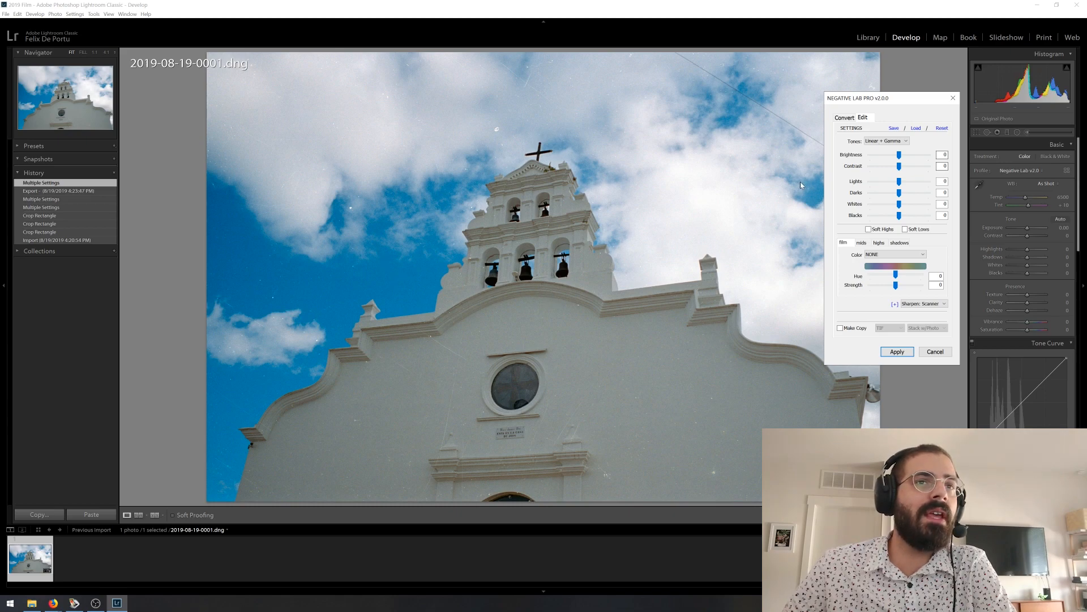
left_click(882, 142)
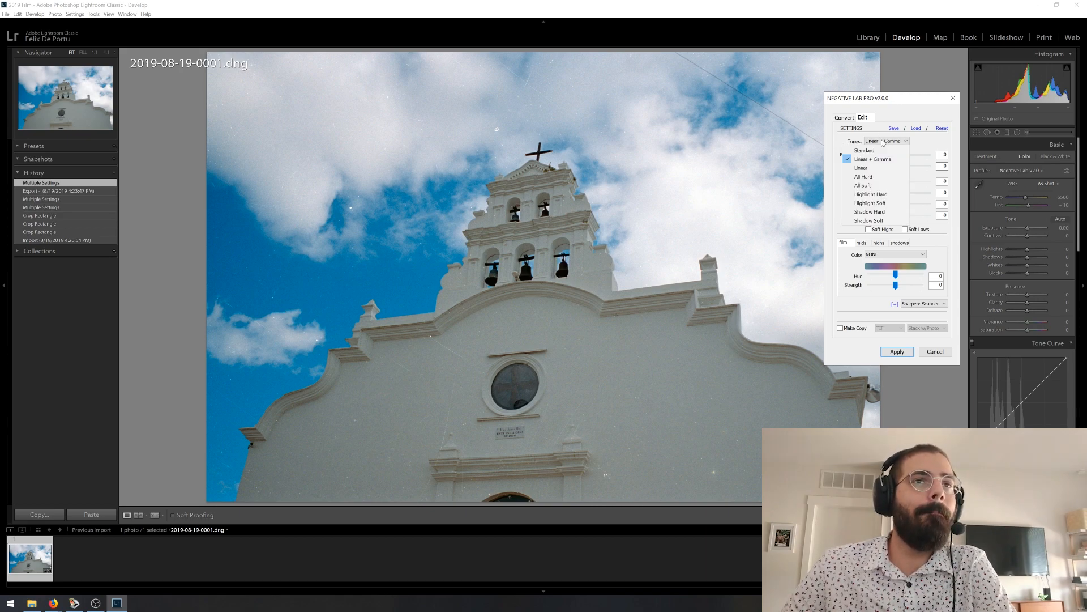
left_click(878, 150)
left_click(878, 142)
left_click(869, 168)
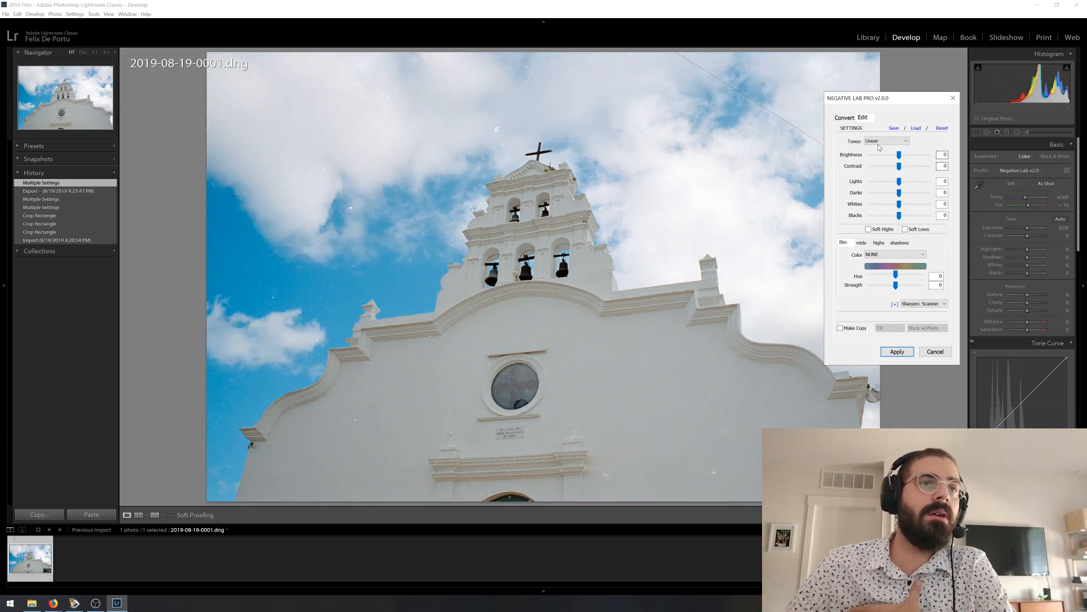
left_click(877, 143)
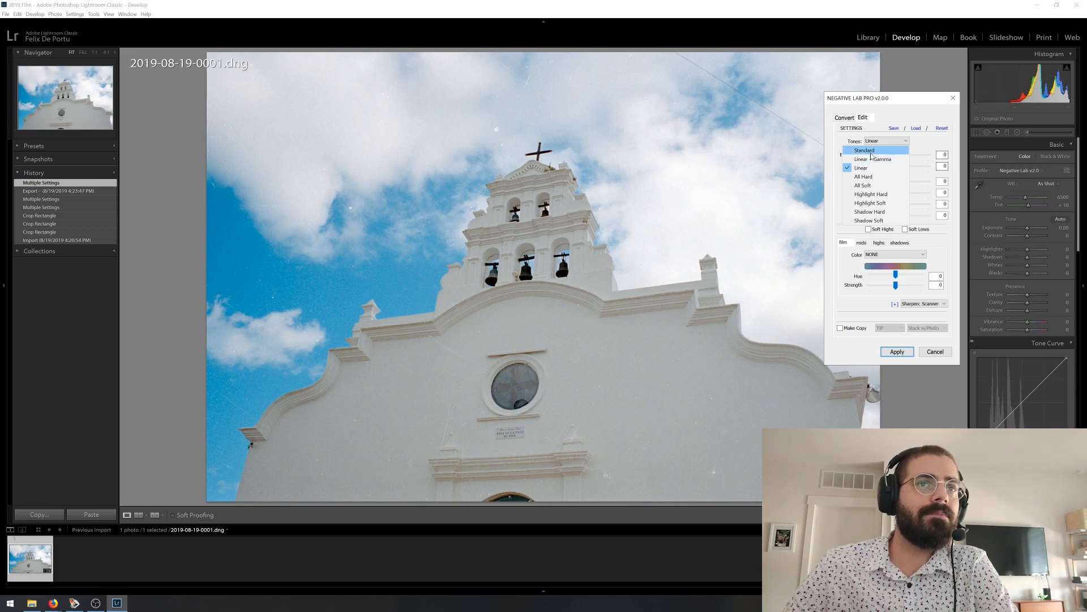
left_click(871, 152)
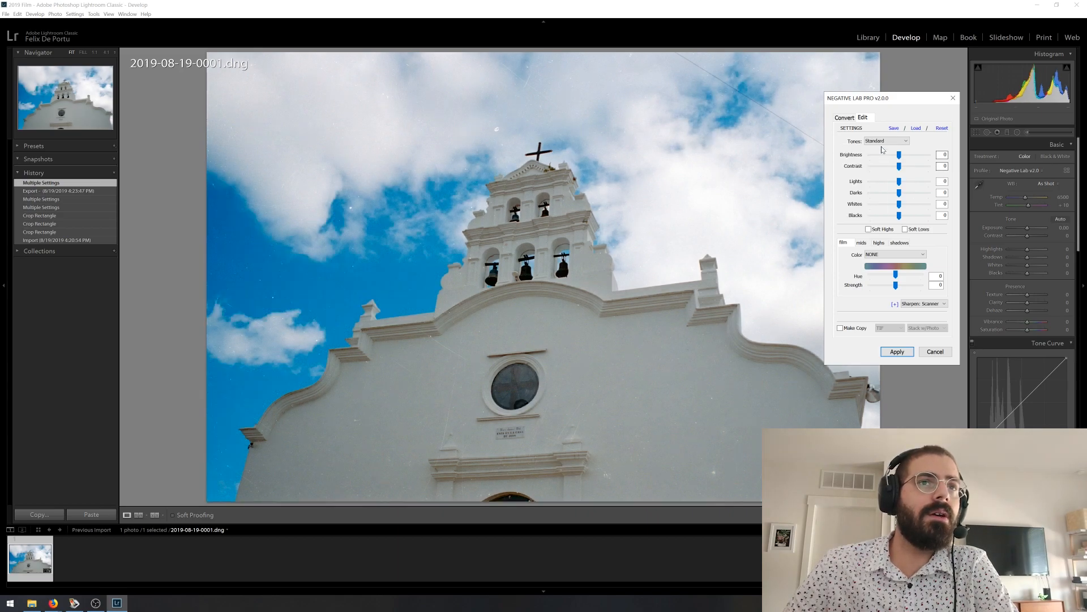
left_click(883, 141)
left_click(877, 168)
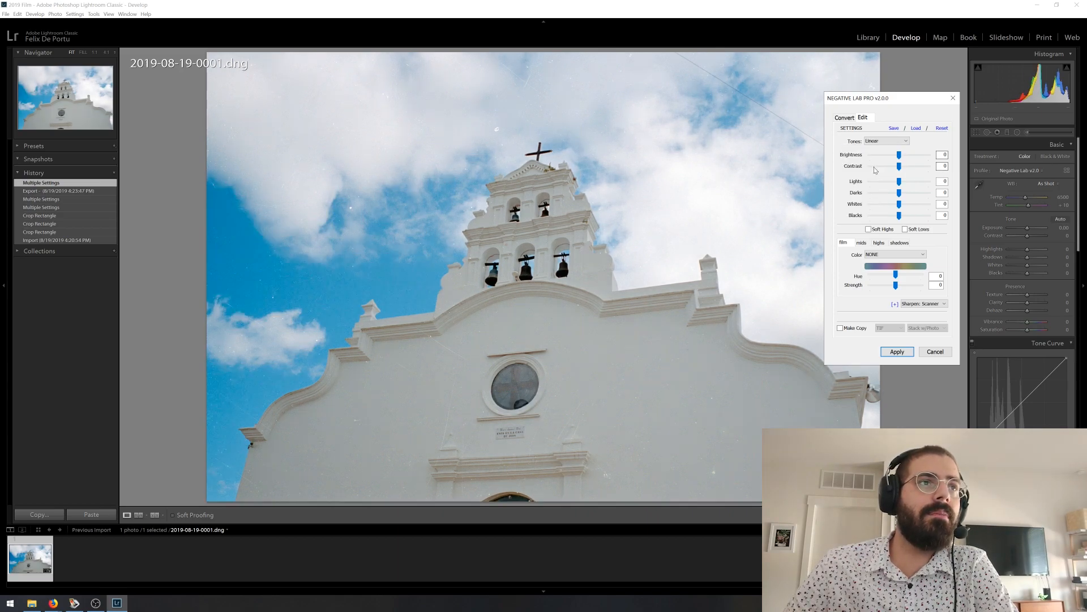
Step: Set the conversion's tones to Standard with brightness 4 and contrast 6
left_click(908, 168)
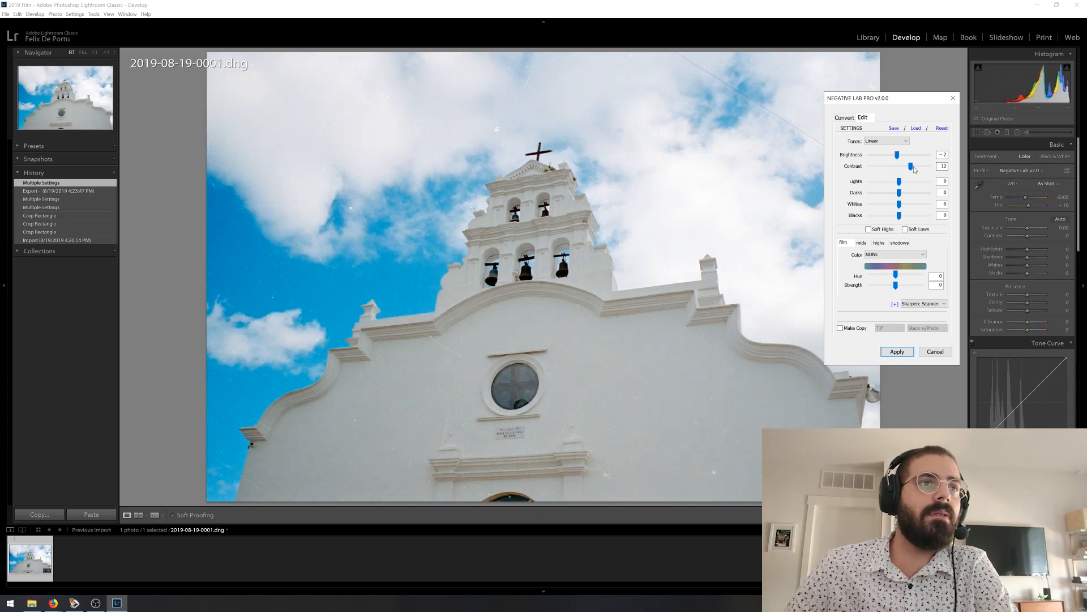
left_click(917, 168)
left_click(905, 167)
left_click(898, 142)
left_click(896, 149)
left_click_drag(898, 156, 904, 158)
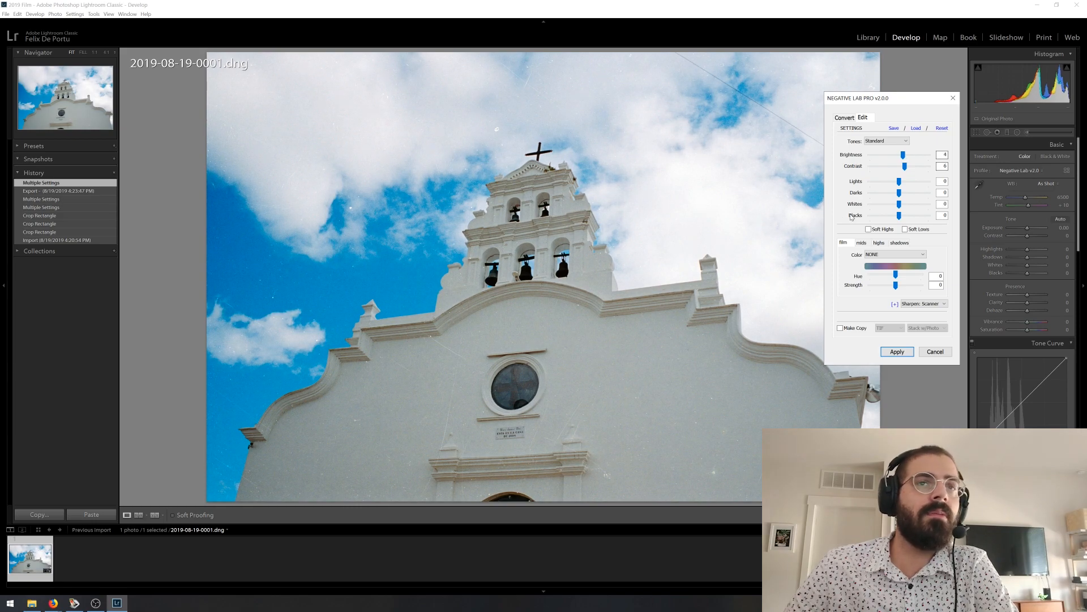
Step: Set lights to 5 and darks to 2, and enable Soft Highs and Soft Lows
left_click_drag(898, 182, 901, 195)
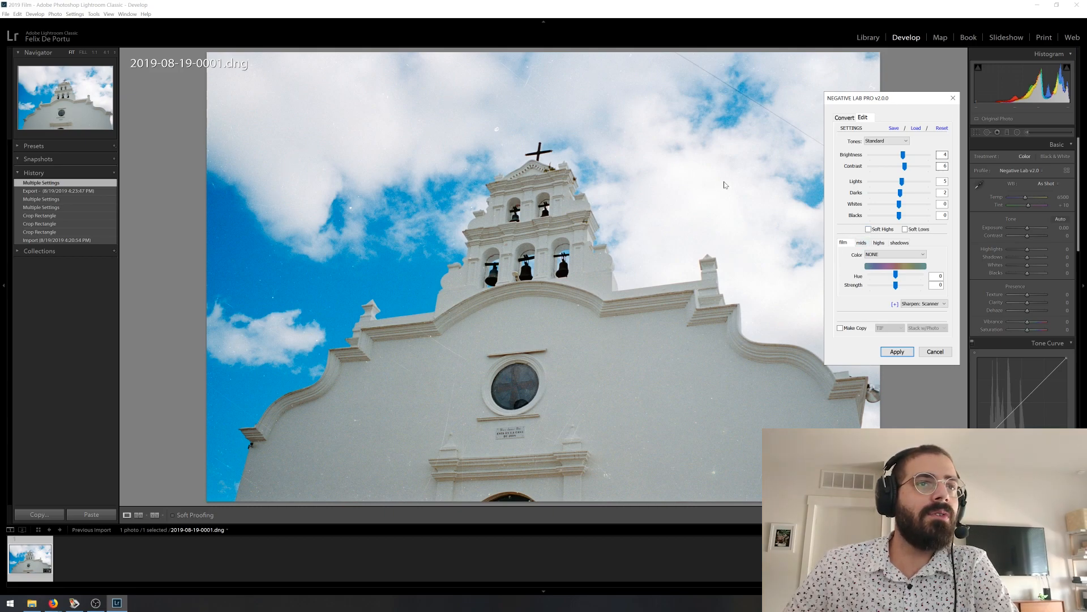
left_click(869, 230)
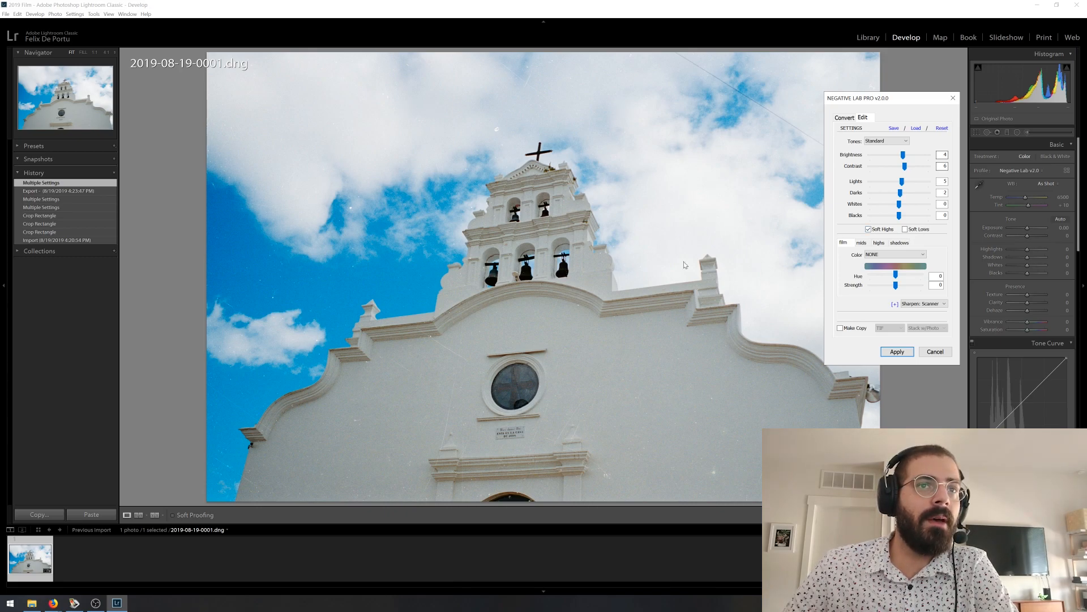
left_click(904, 230)
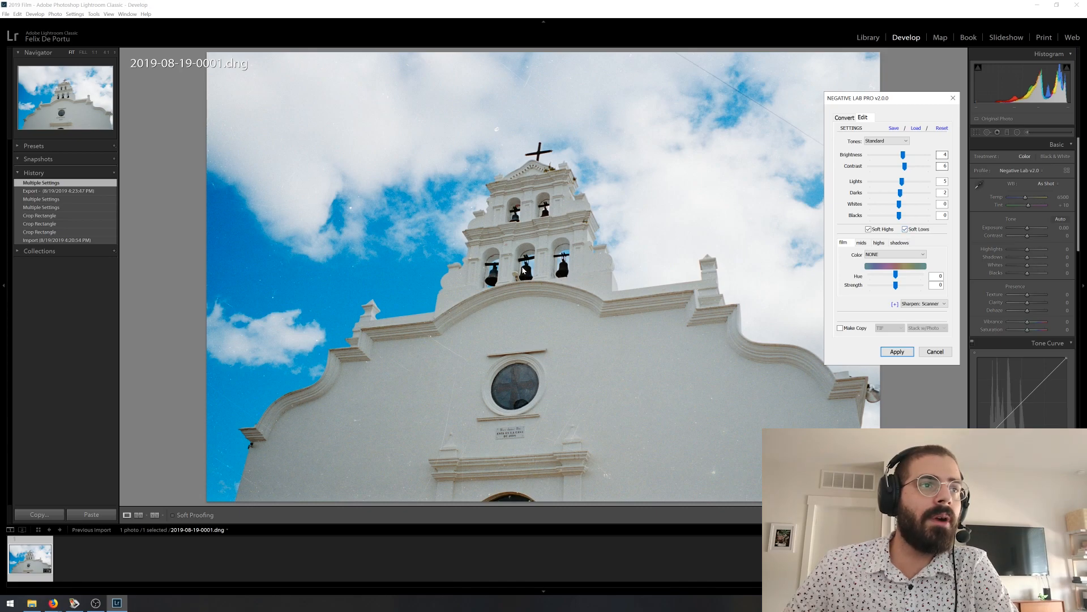
left_click(905, 229)
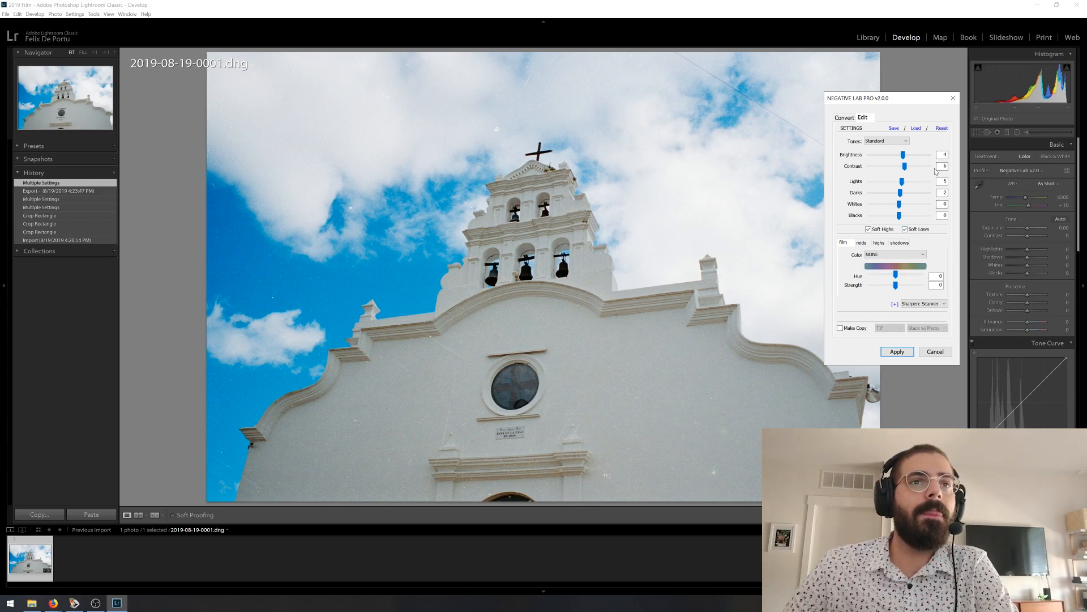
Step: Compare the AutoColor 2.0 Neutral and Warming film color options and set the color to AutoColor 2.0 - Neutral
left_click(867, 256)
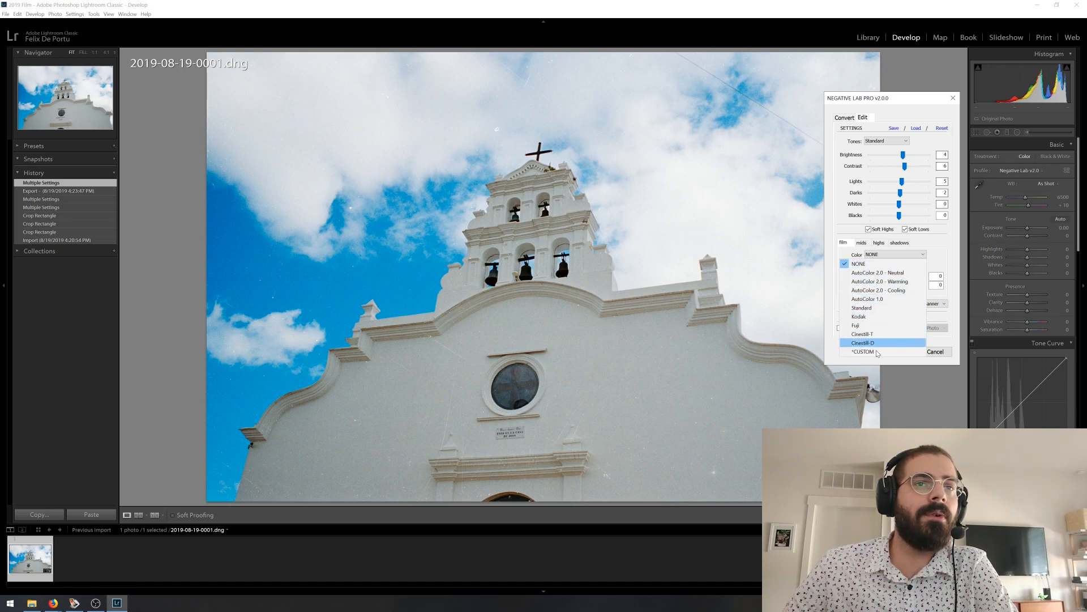
left_click(882, 273)
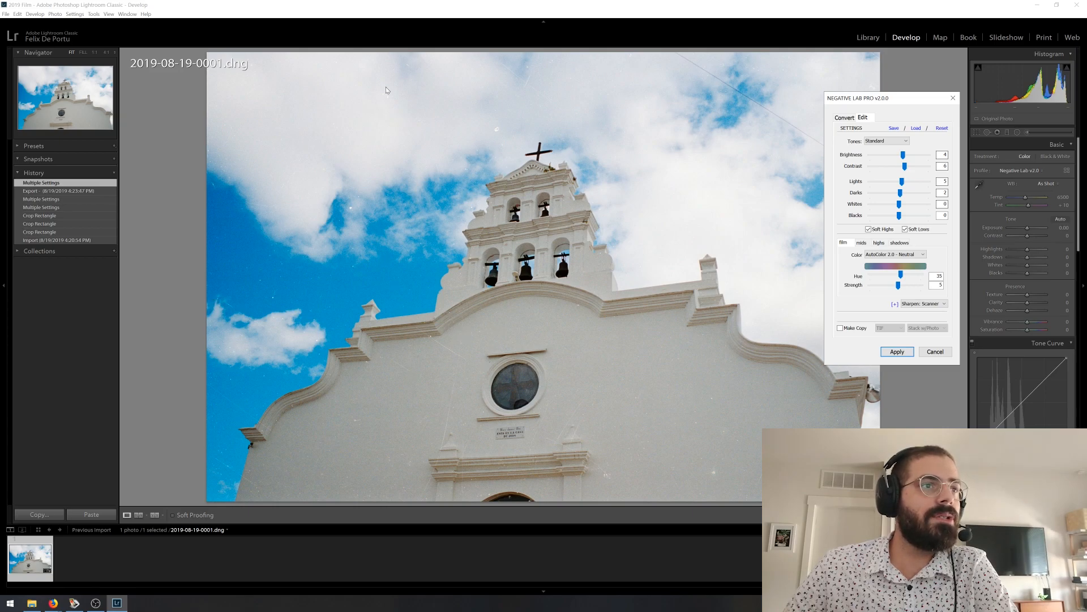
left_click(892, 254)
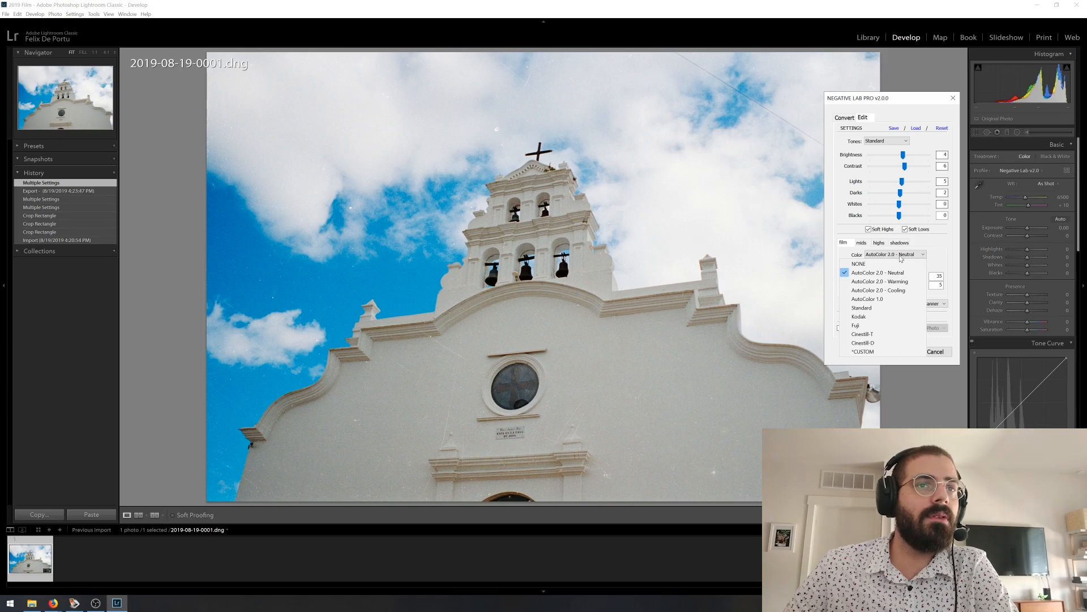
left_click(894, 281)
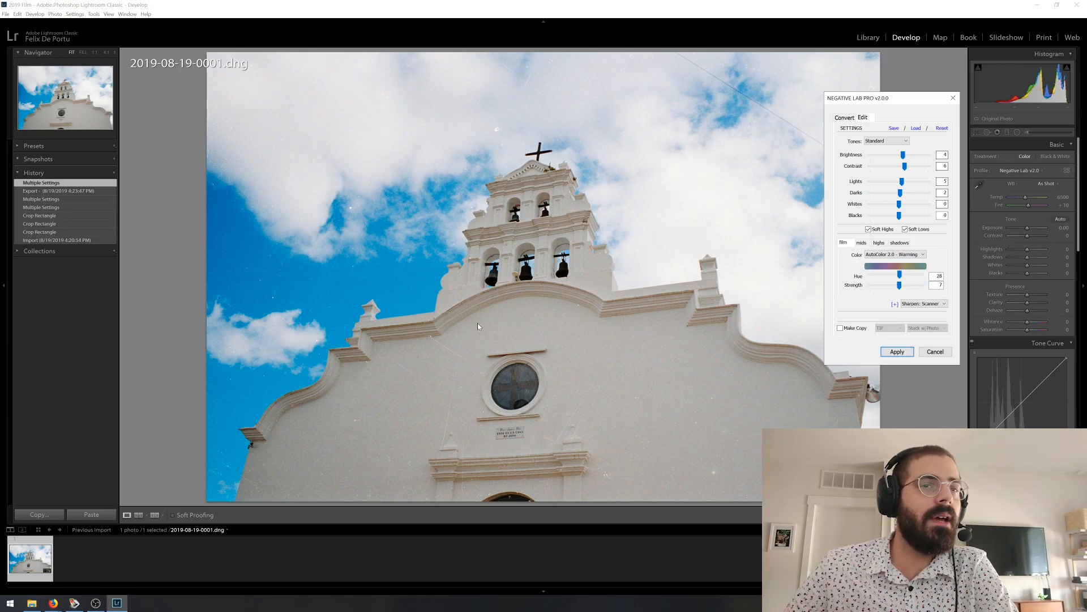
left_click(892, 255)
left_click(890, 272)
left_click(892, 255)
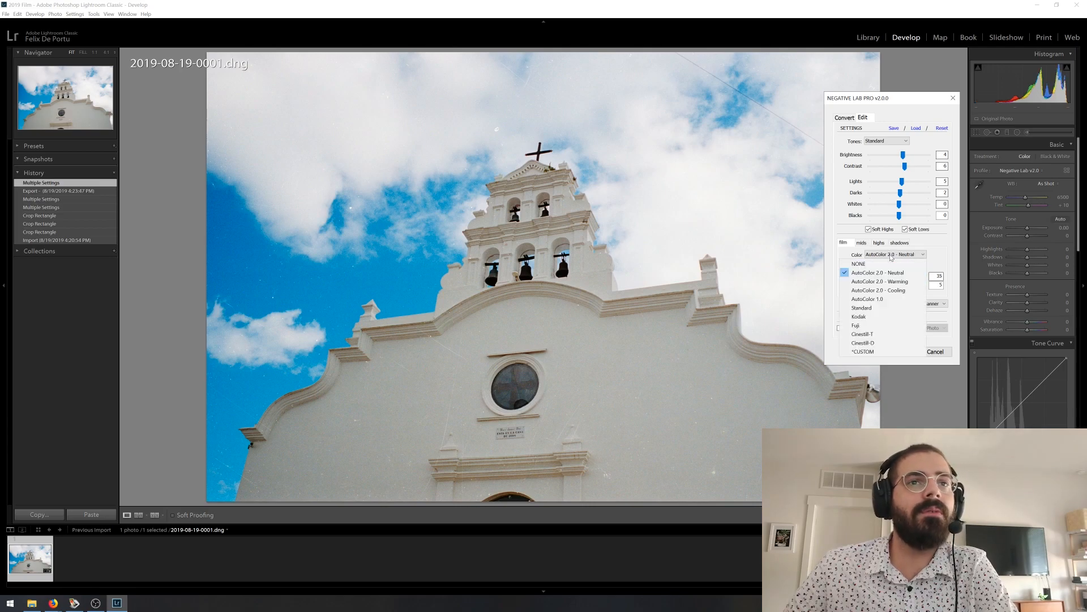
left_click(891, 256)
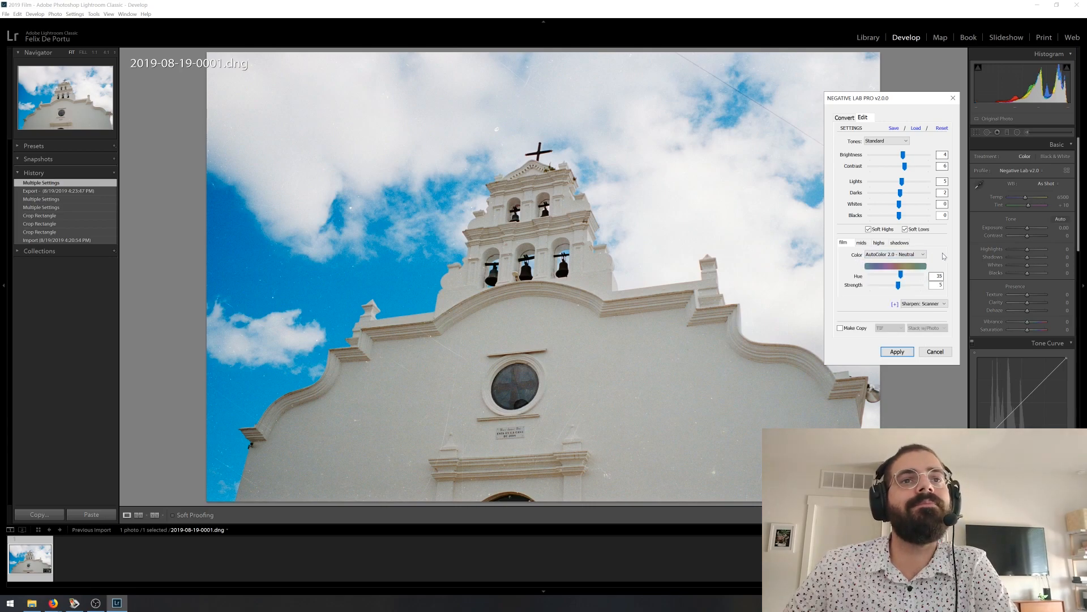
Step: Keep Scanner sharpening, enable making a TIF copy stacked with the photo, and apply the Negative Lab Pro edits
left_click(913, 304)
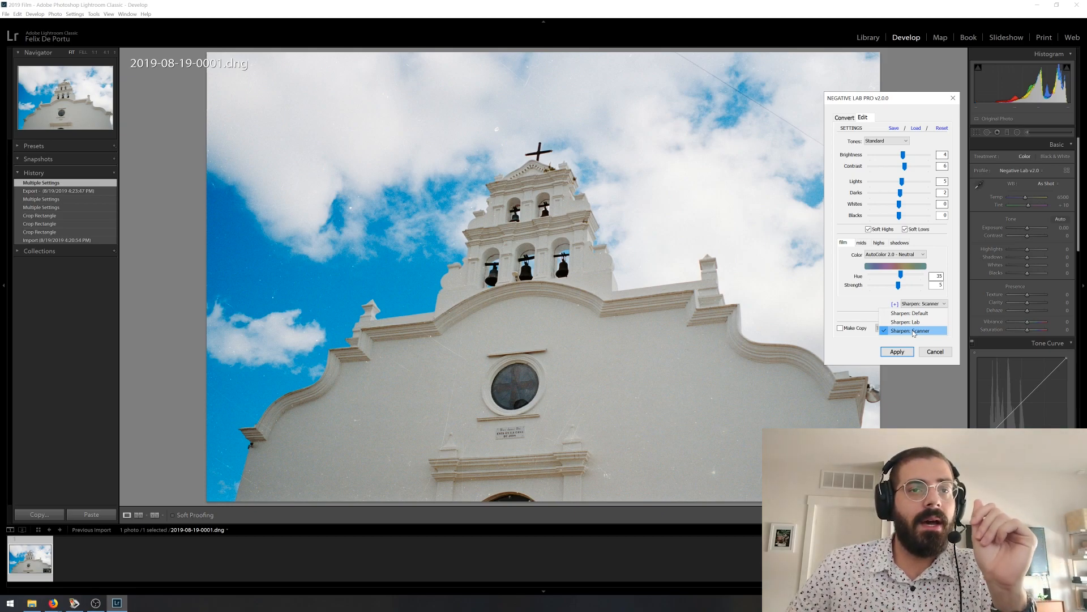
left_click(913, 331)
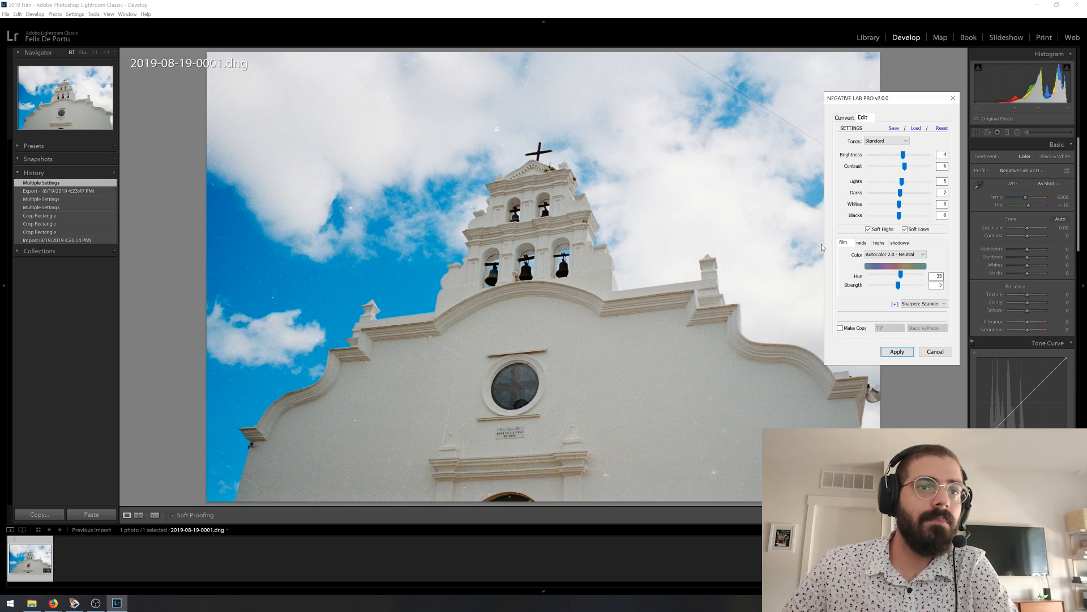
left_click(840, 329)
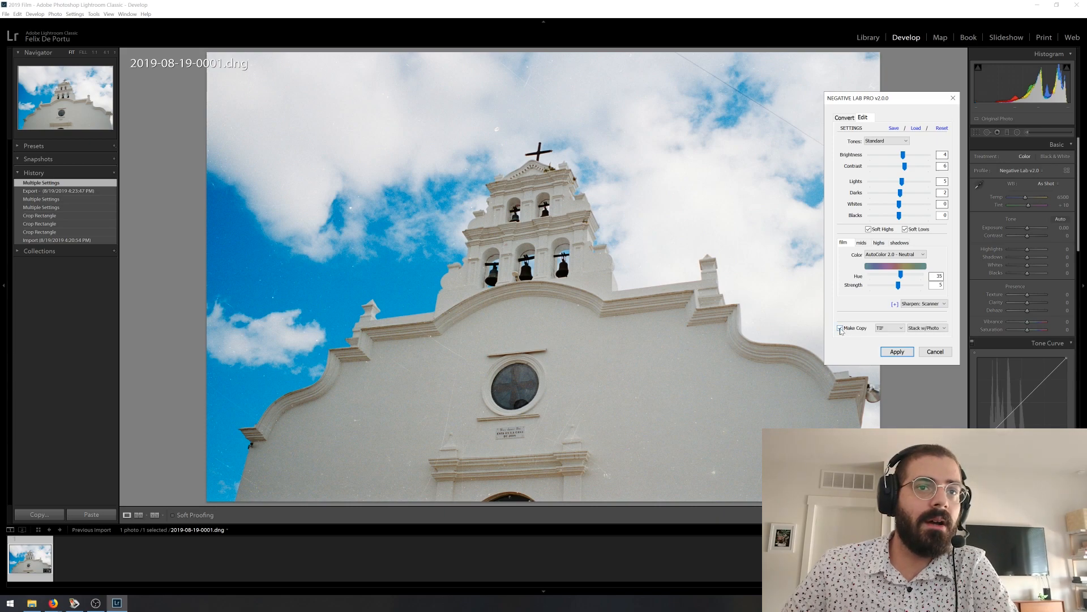
left_click(900, 329)
left_click(881, 337)
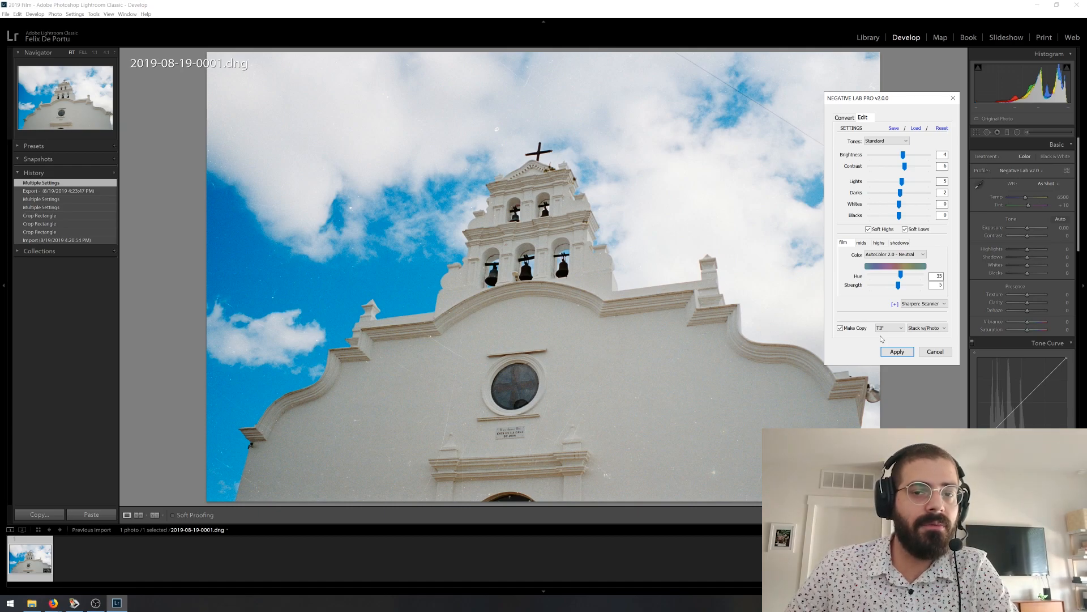
left_click(897, 351)
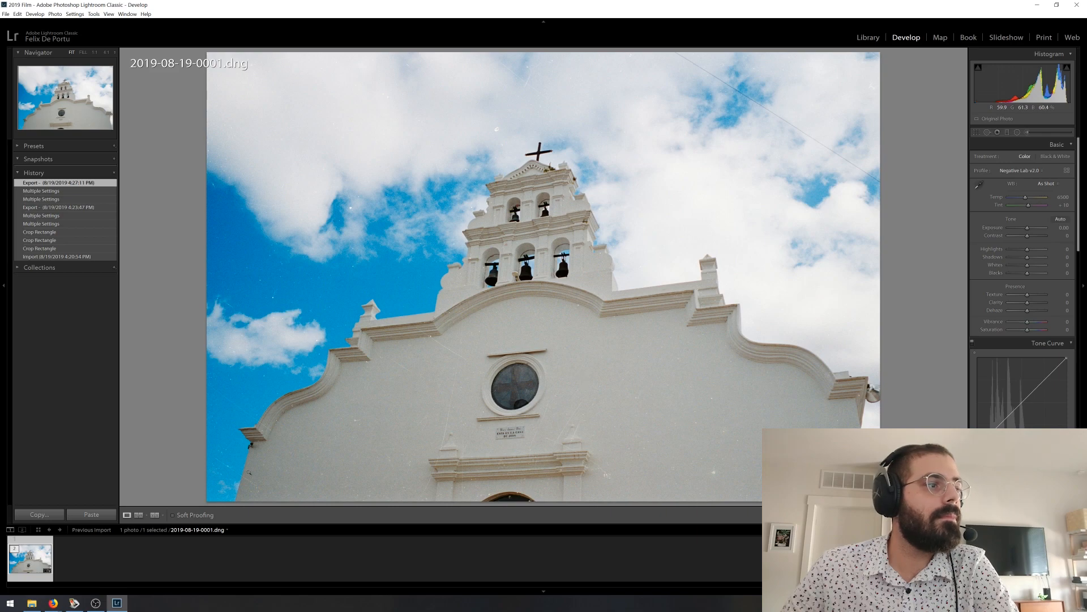
Step: Compare the original DNG with its positive TIF copy in the Scanning Tutorial folder, and return to the DNG in the Develop module
key("e")
left_click(27, 242)
left_click(25, 573)
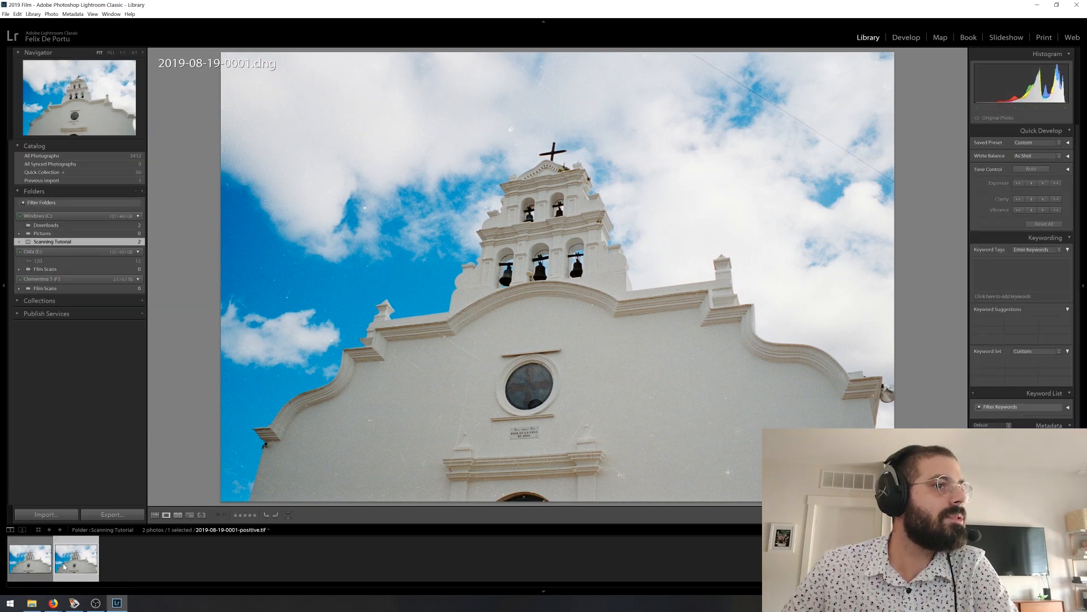
left_click(25, 567)
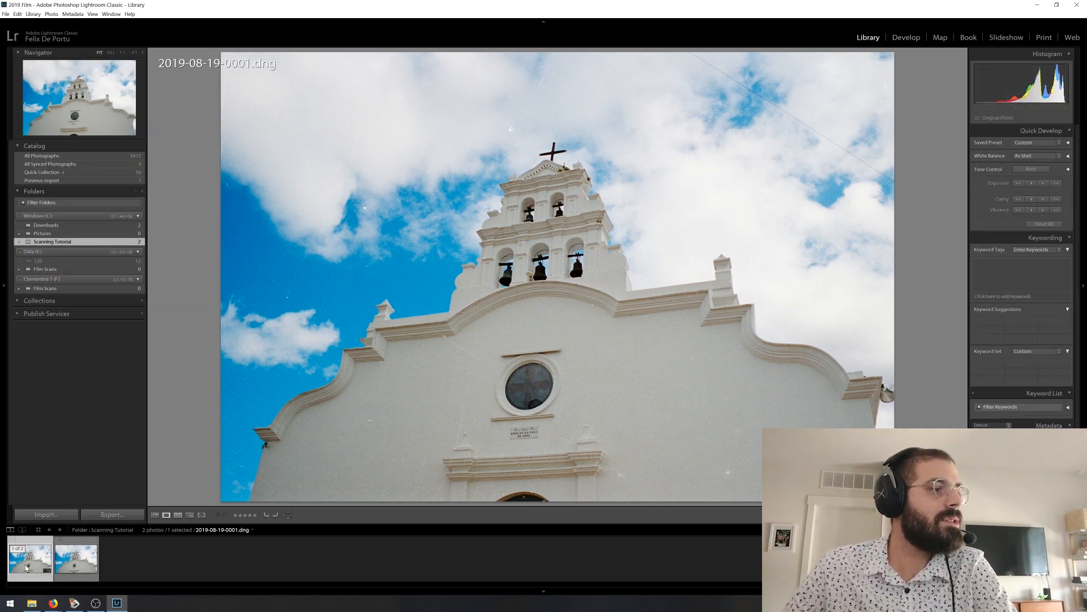
left_click(64, 563)
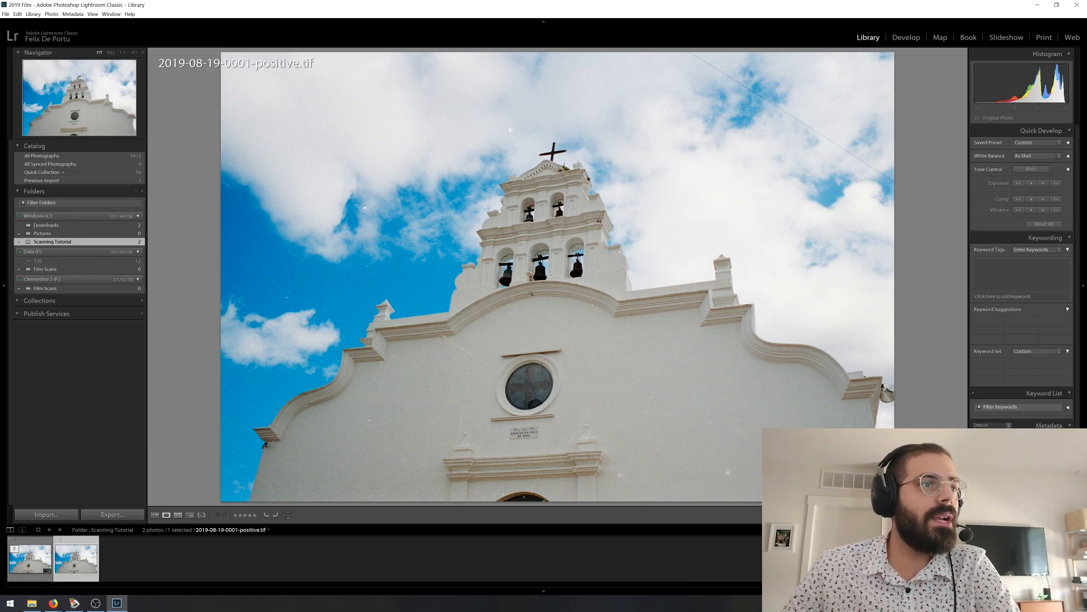
left_click(28, 561)
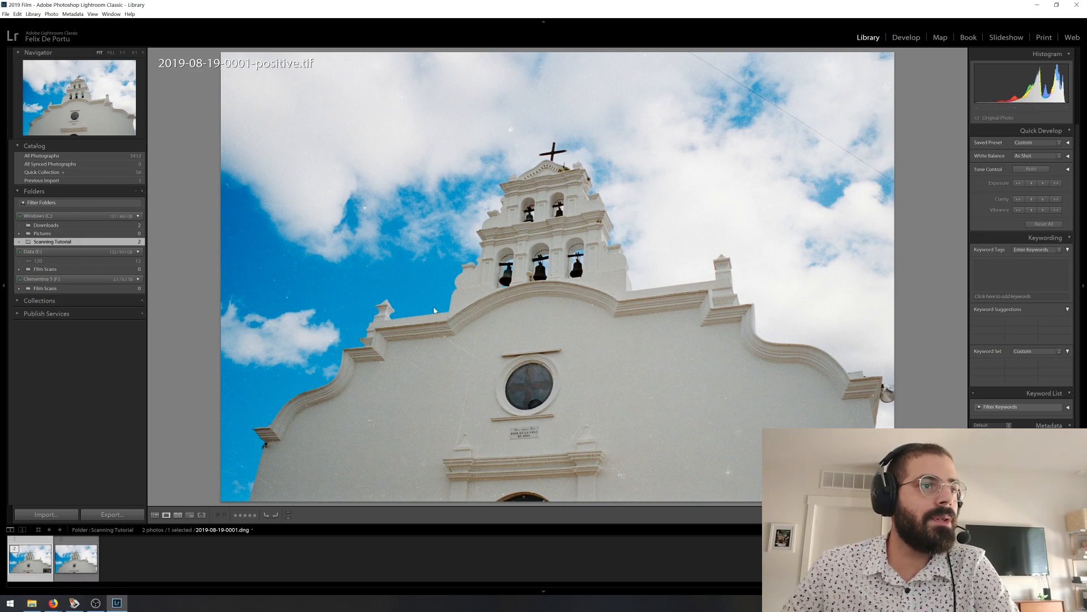
left_click(906, 37)
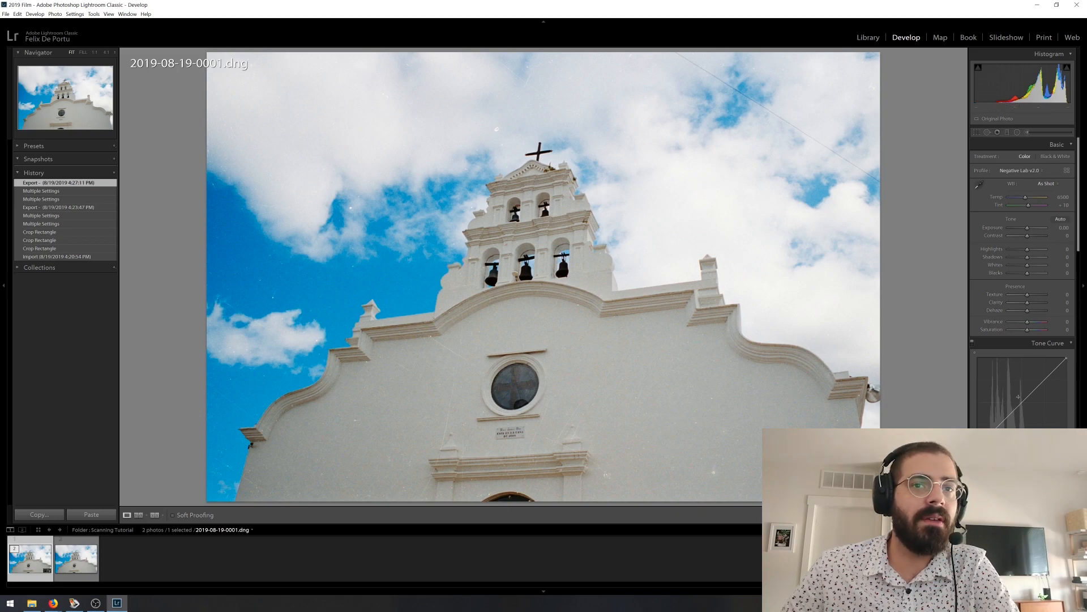
Step: Try raising and lowering the midtones with the point curve on the converted DNG, and undo both curve changes
left_click_drag(1022, 403, 1027, 407)
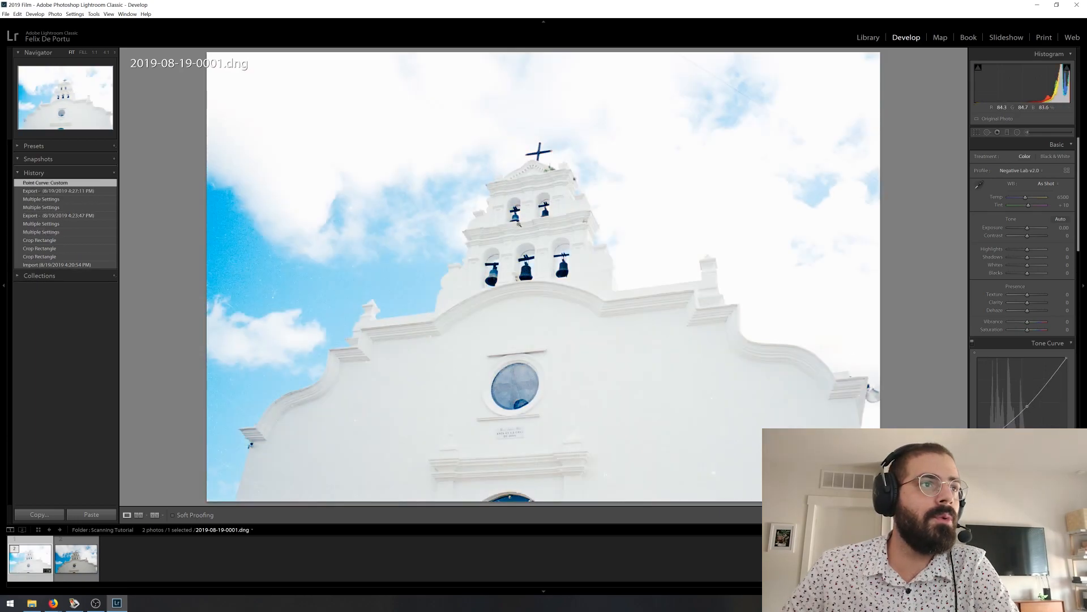
left_click_drag(1009, 397, 1014, 389)
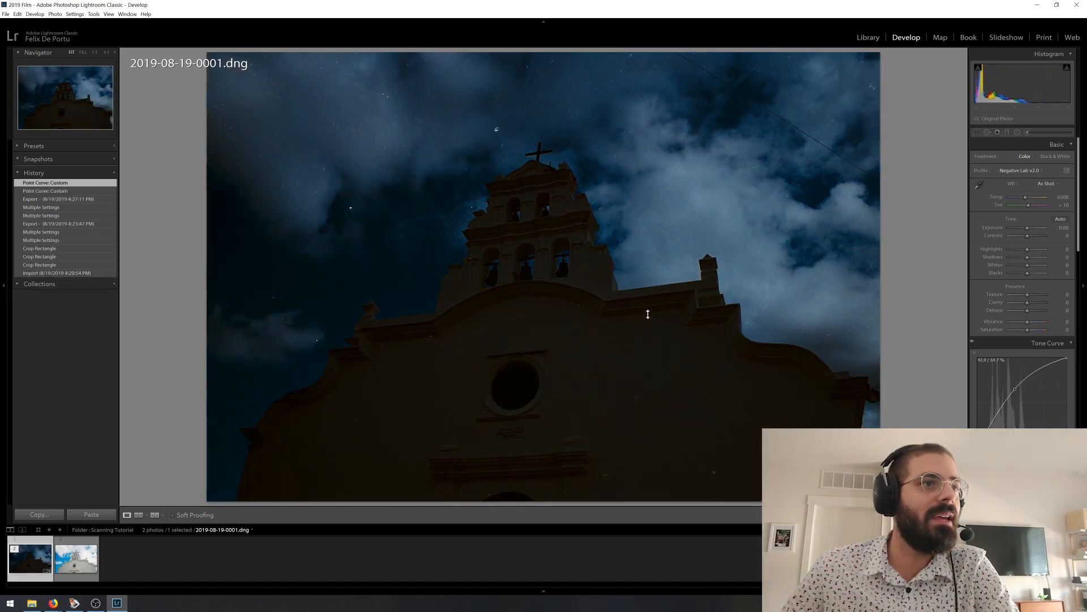
key("ctrl+z")
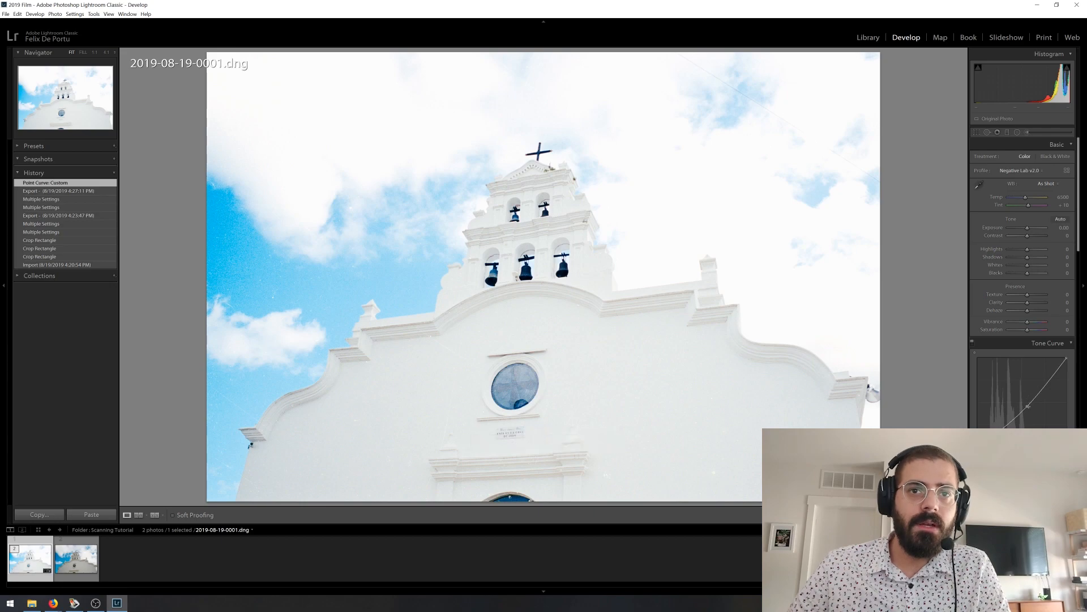
key("ctrl+z")
left_click_drag(1065, 357, 1077, 343)
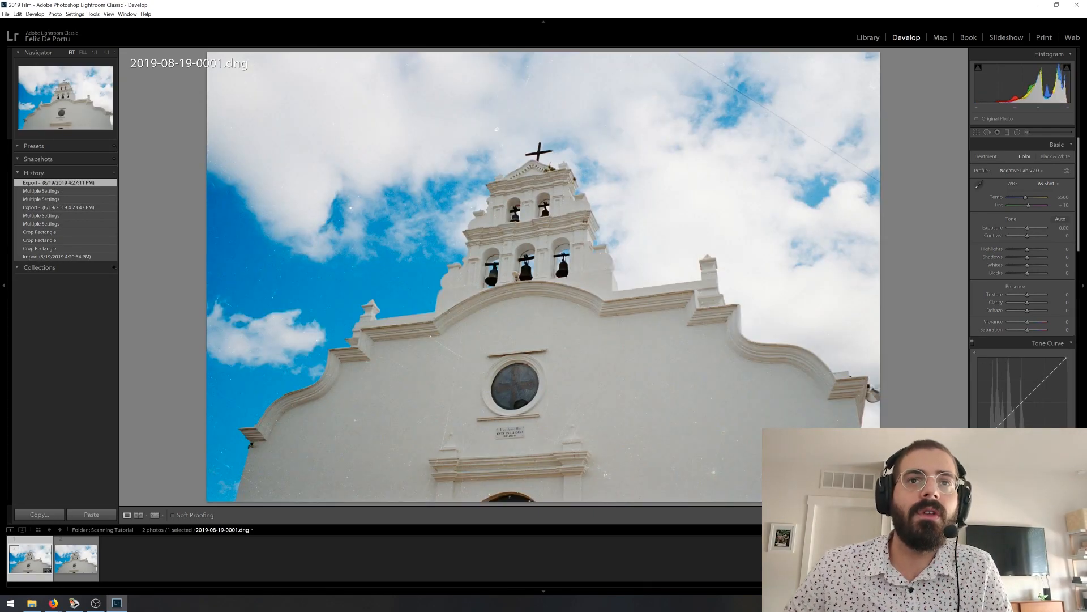
Step: Try sampling a custom white balance from the church's white facade on the DNG, and undo it
left_click(979, 184)
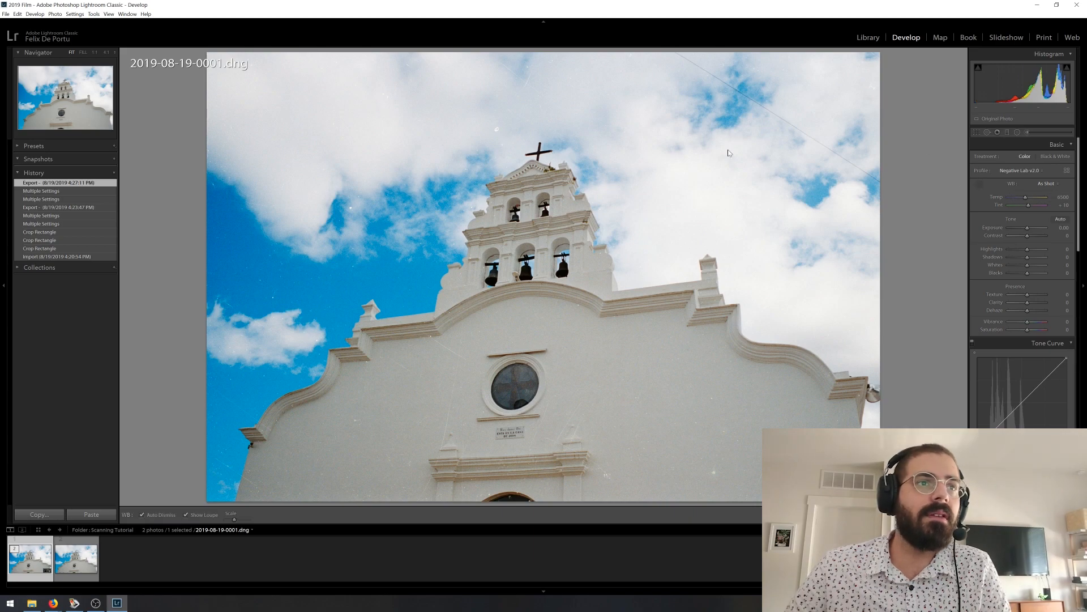
left_click(609, 267)
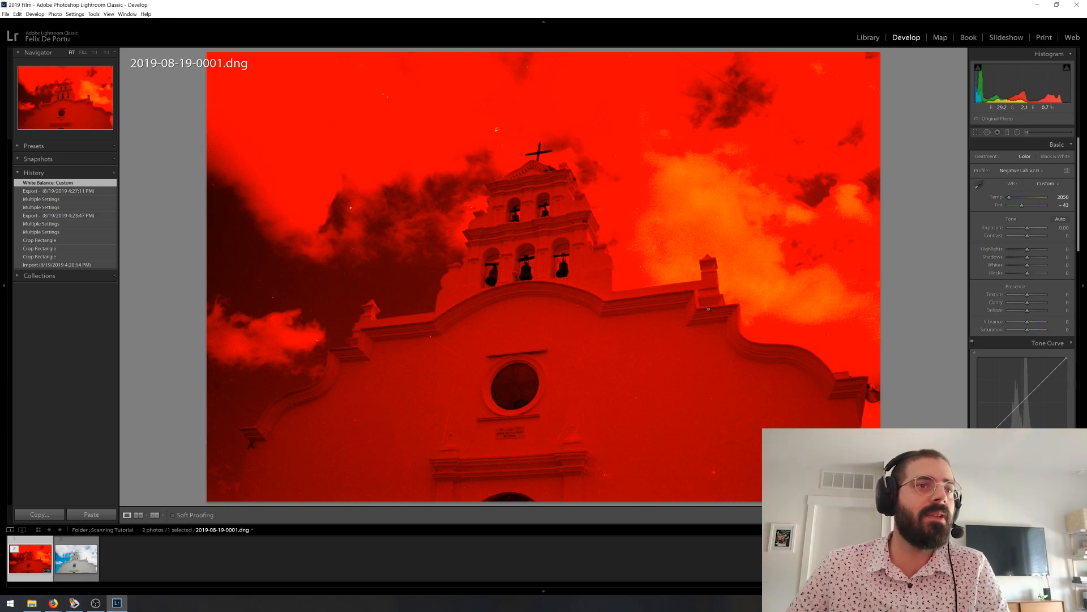
key("ctrl+z")
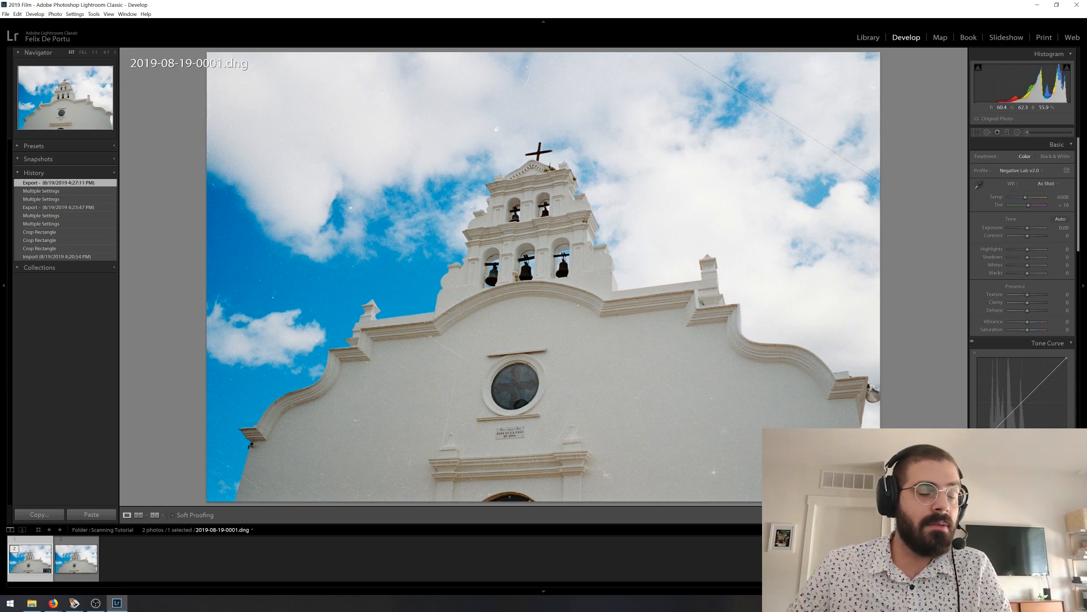
Step: Switch to the positive TIF copy and examine its facade, round window and bell tower up close for dust and scratches
left_click(82, 571)
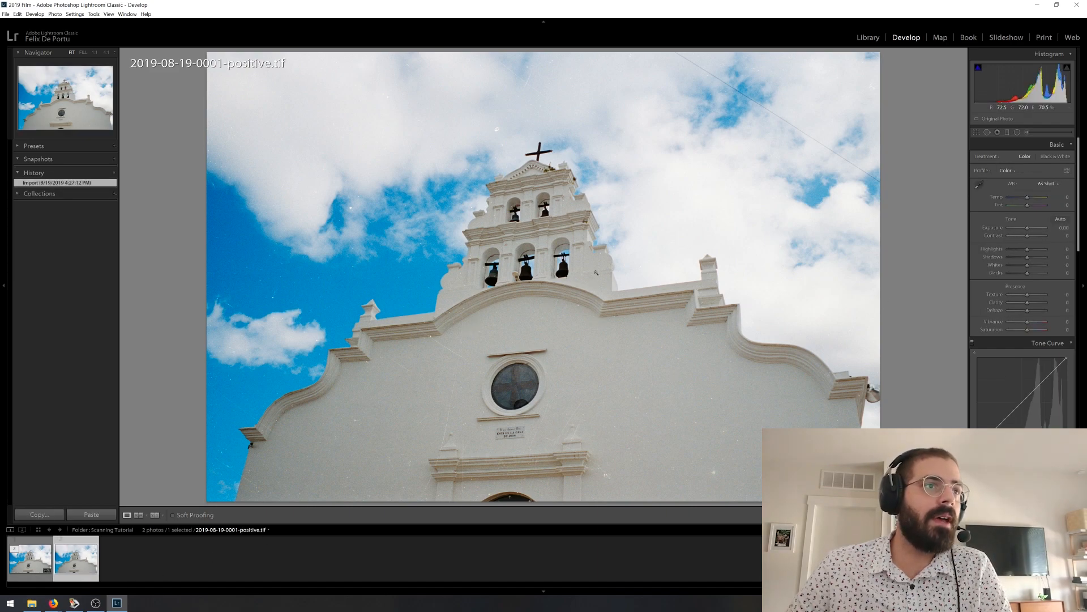
left_click(615, 460)
left_click_drag(433, 373, 588, 211)
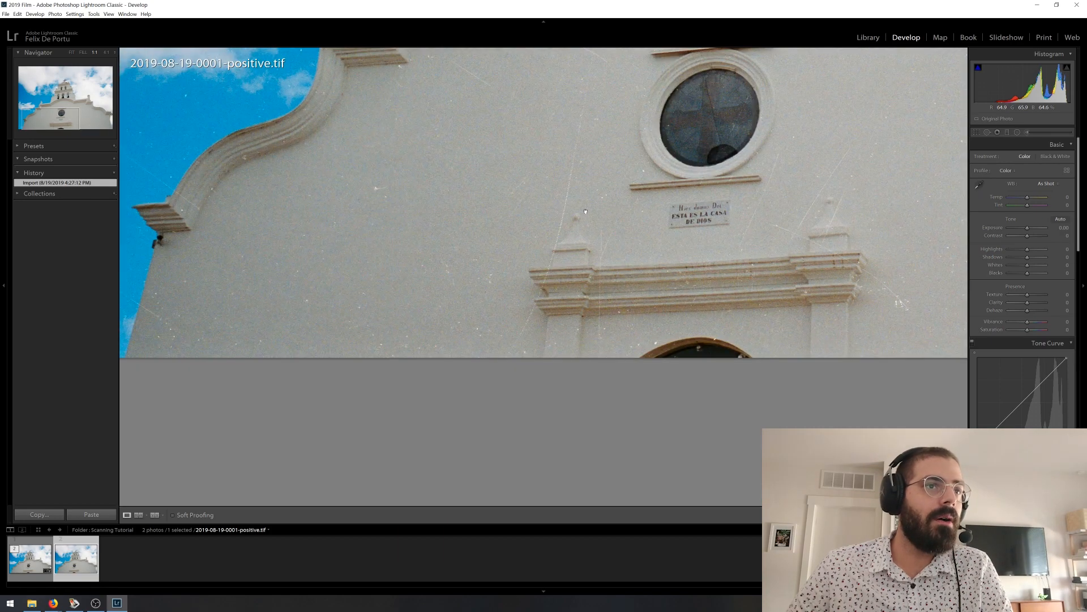
left_click_drag(760, 191, 669, 474)
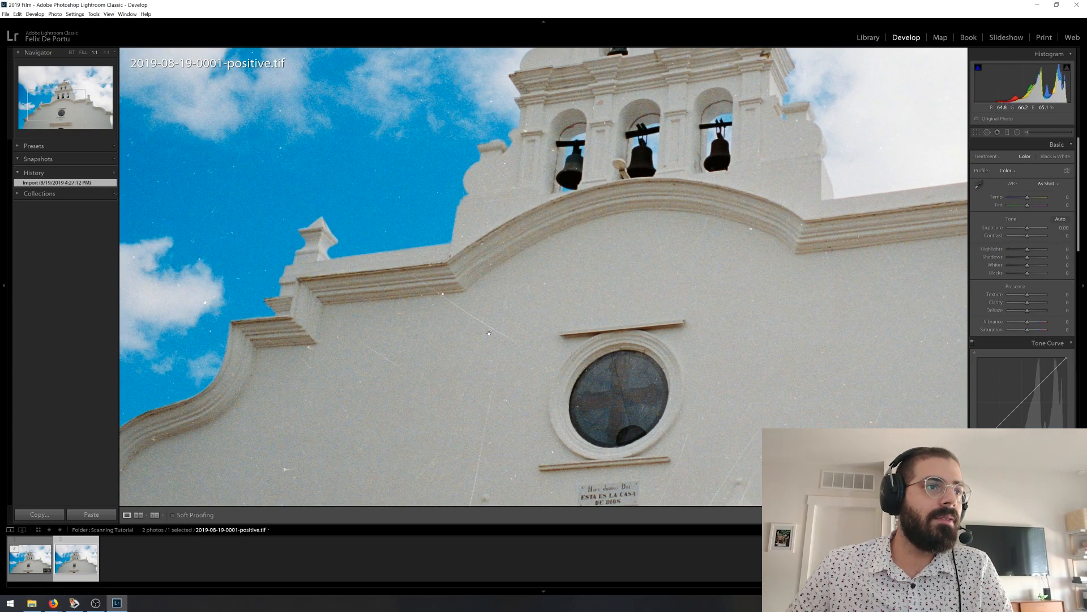
left_click_drag(488, 333, 602, 196)
left_click_drag(648, 145, 311, 222)
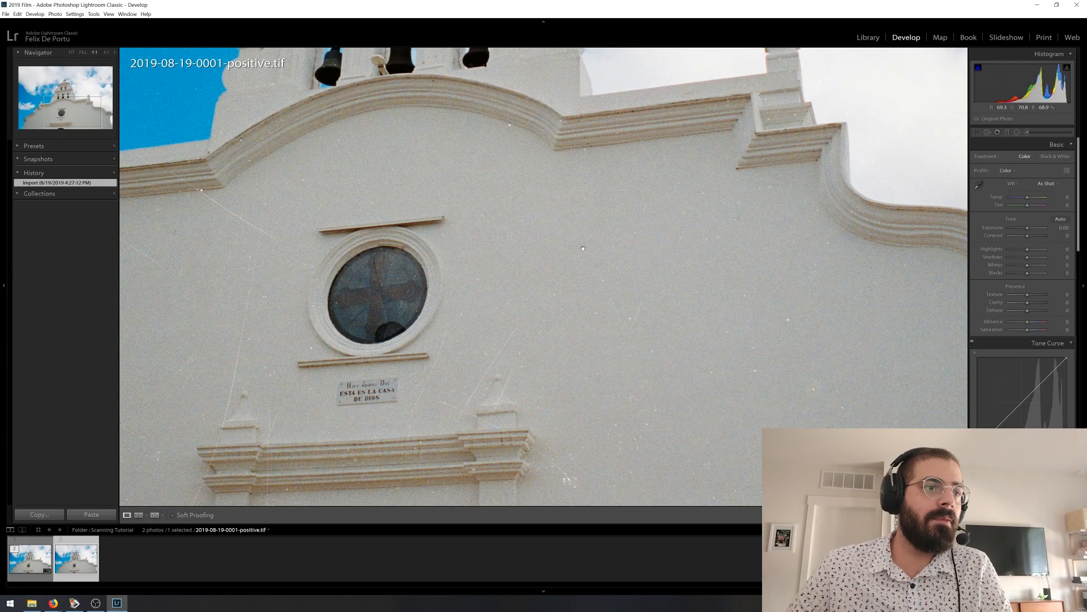
left_click(583, 248)
left_click(636, 388)
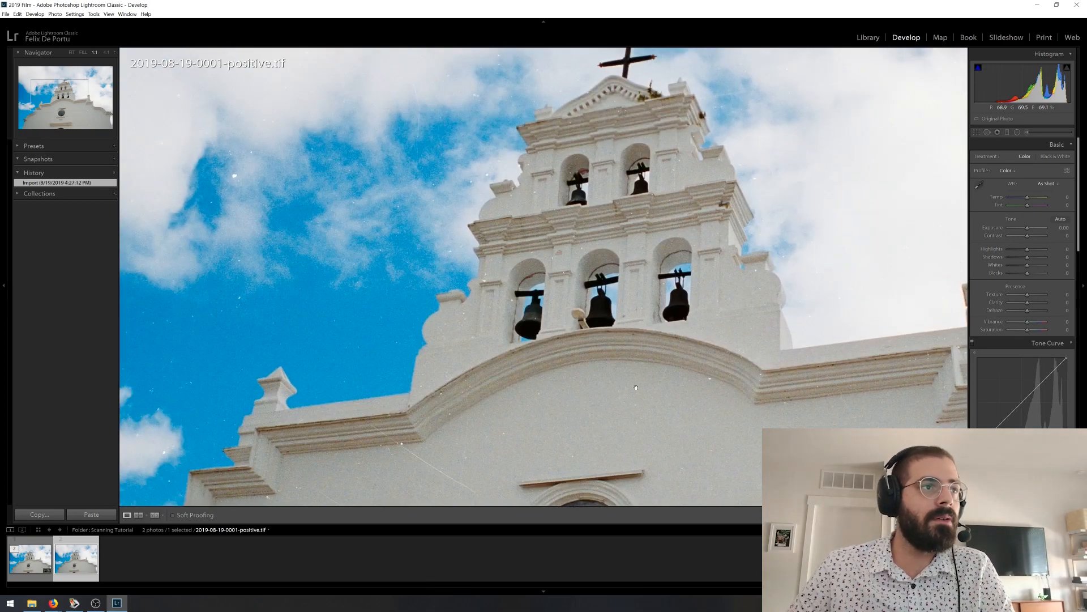
left_click(589, 356)
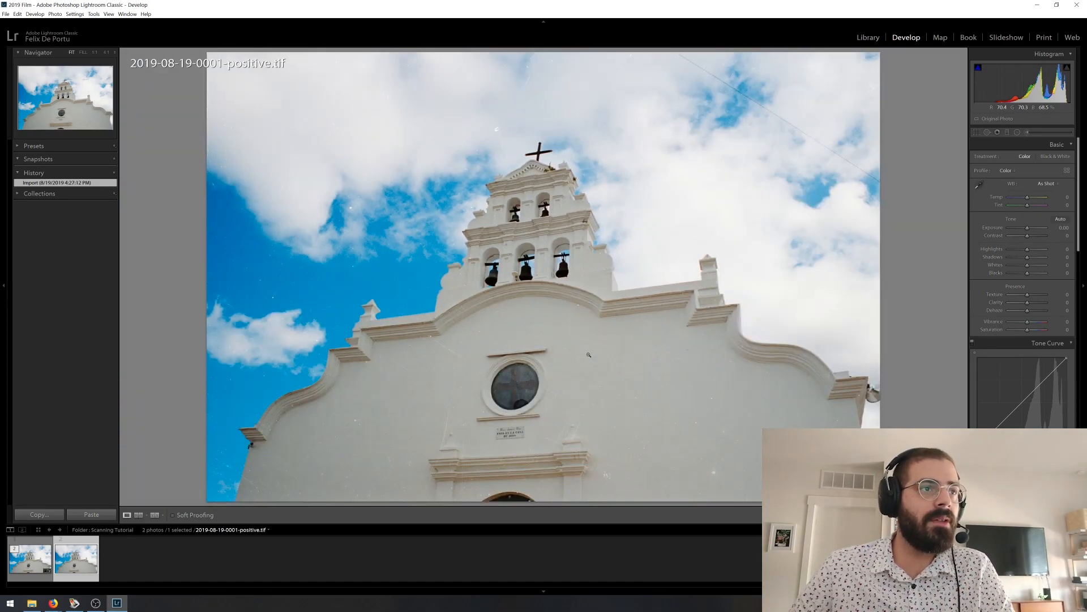
Step: Heal the long diagonal scratch below the cornice on the positive TIF with a straight Spot Removal stroke, and check the image
left_click(406, 369)
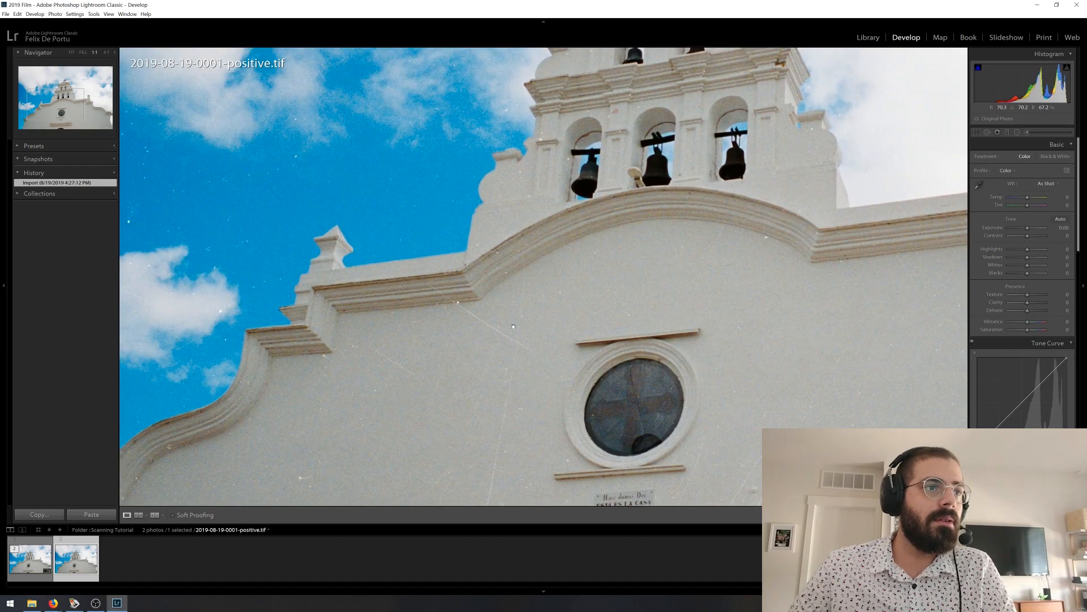
key("ctrl+equal")
left_click_drag(403, 321, 794, 214)
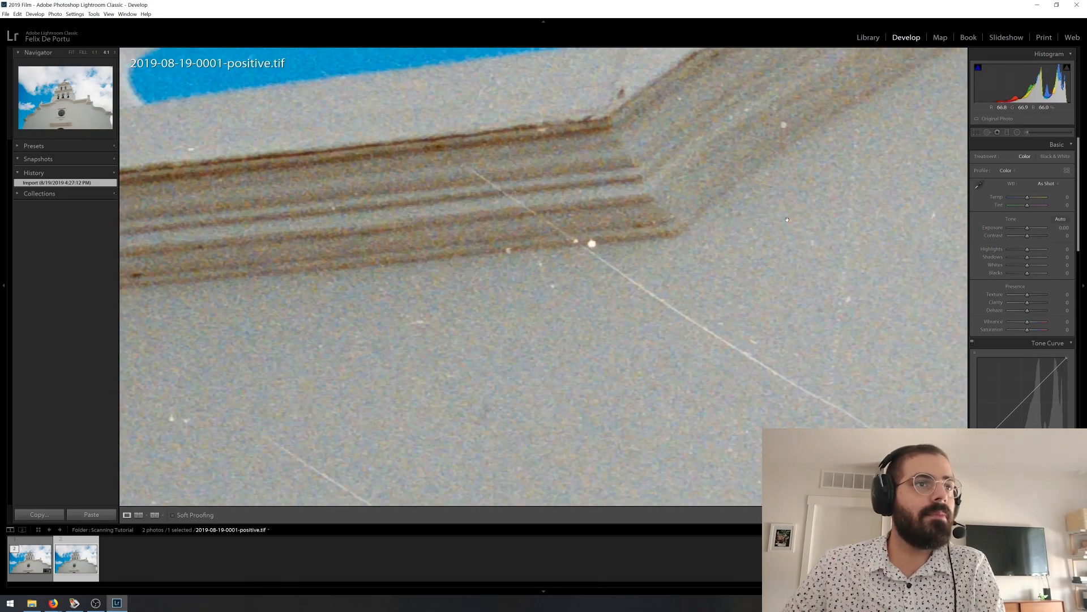
left_click(987, 132)
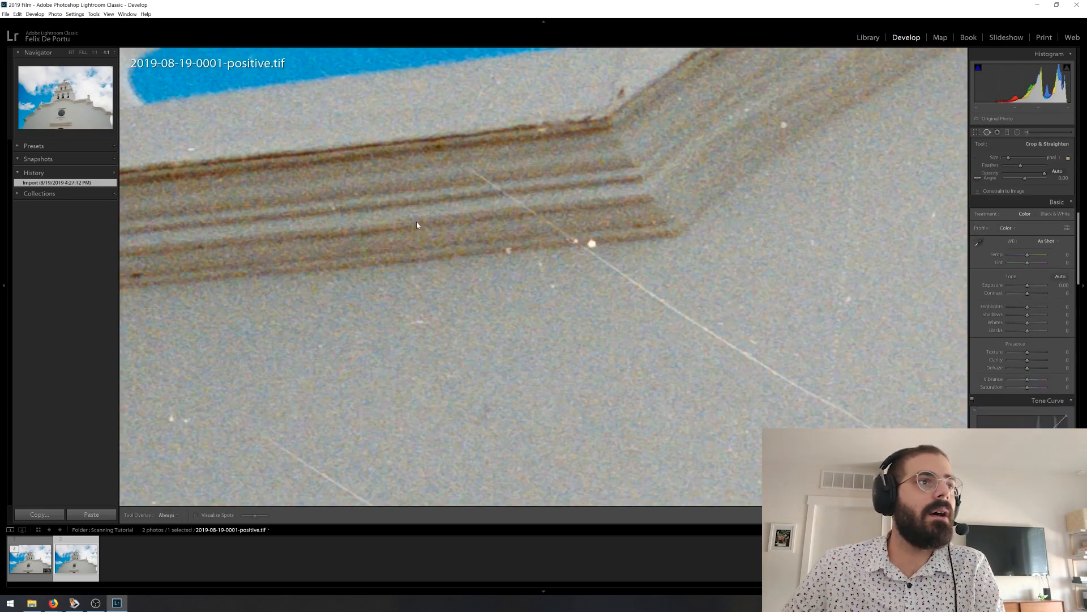
left_click(471, 167)
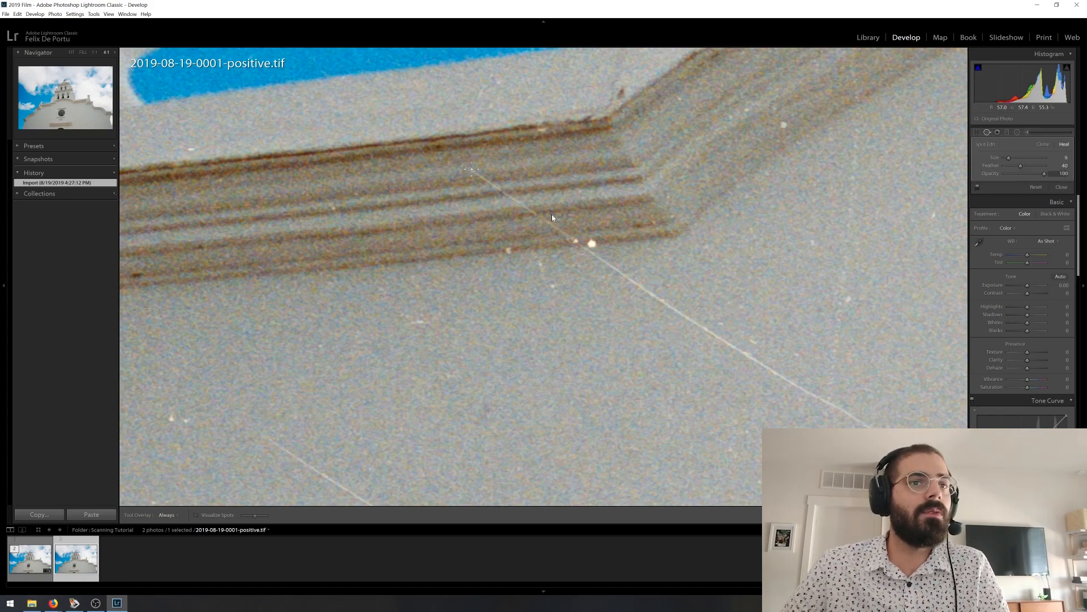
left_click(885, 442, "shift")
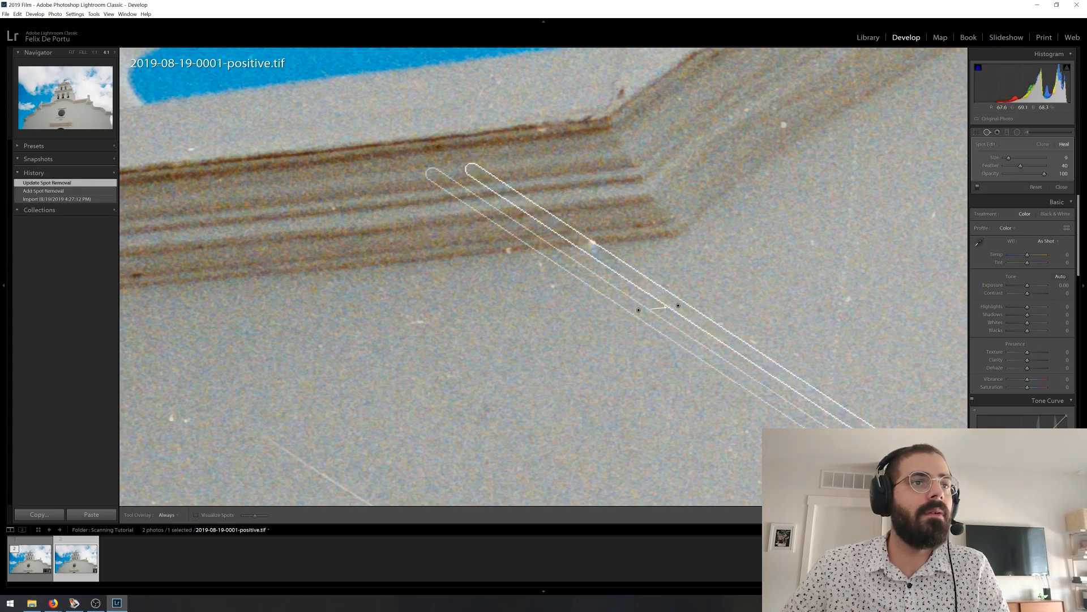
left_click(988, 133)
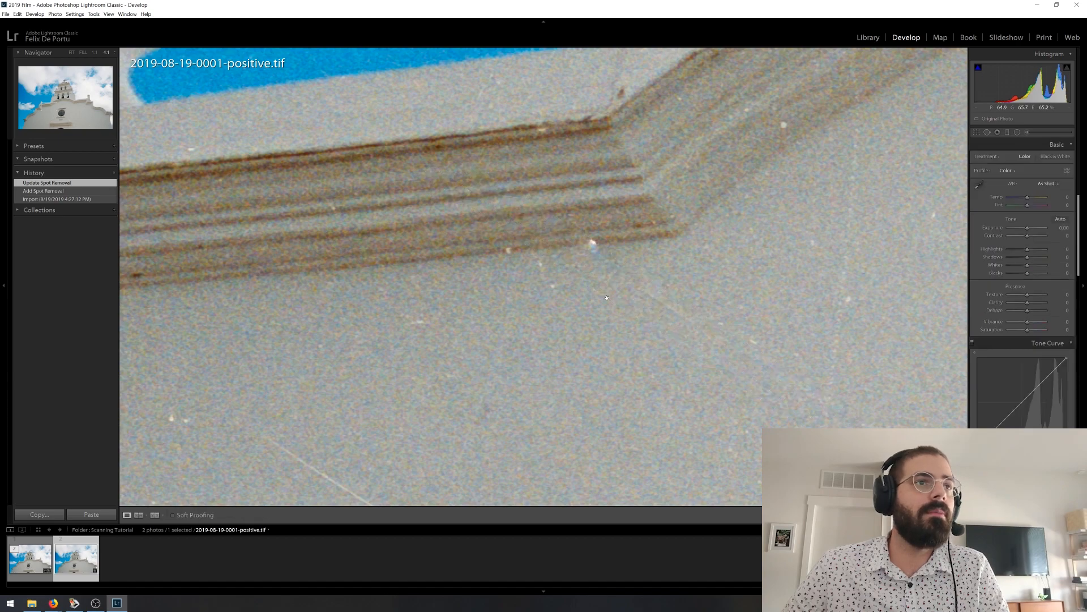
left_click(988, 133)
left_click(986, 133)
left_click(613, 333)
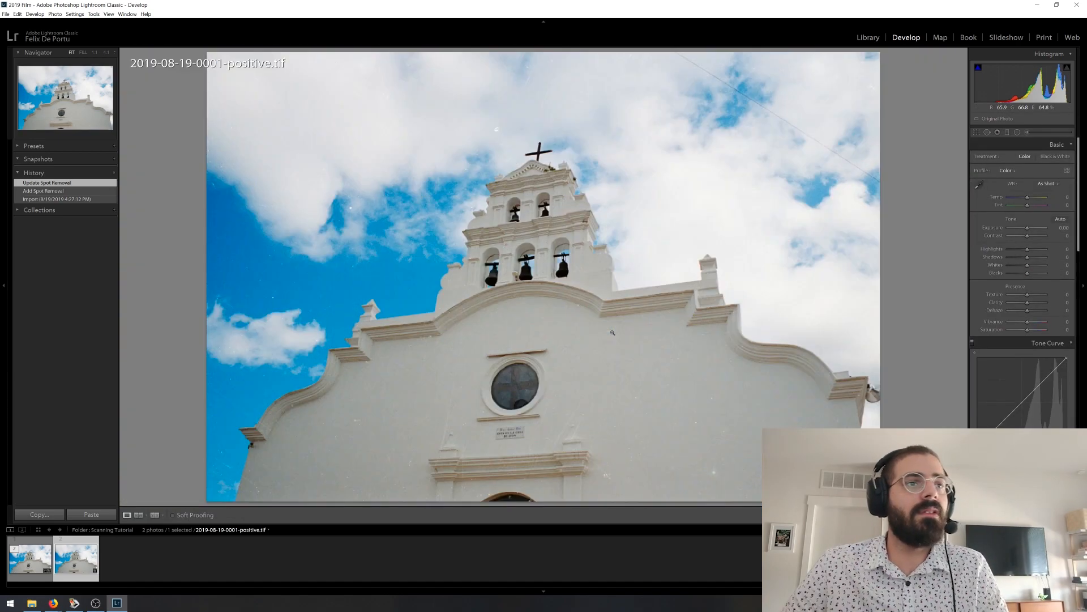
left_click(619, 388)
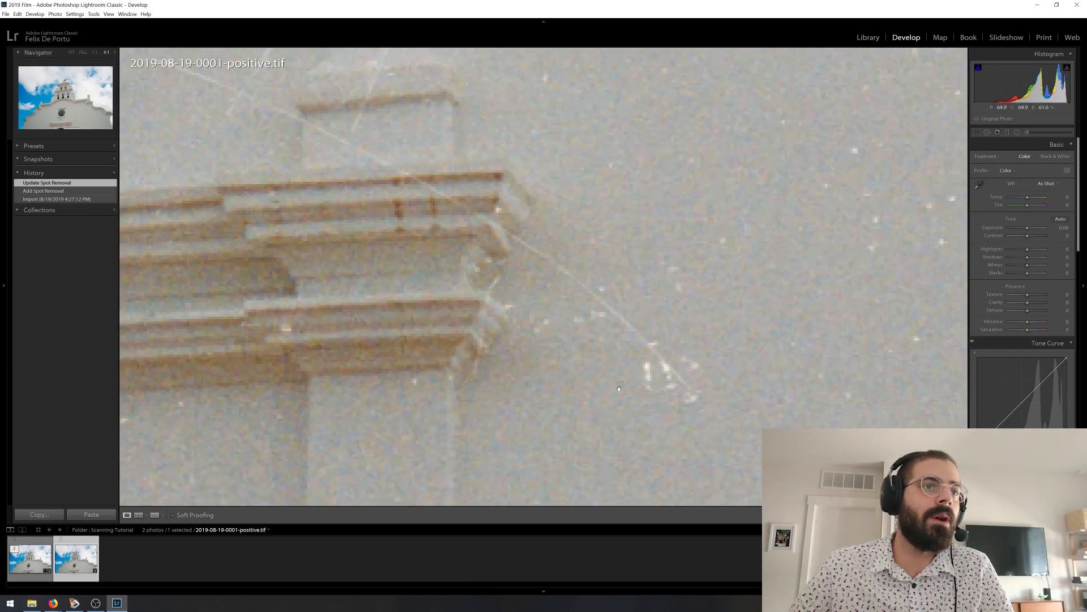
left_click(521, 378)
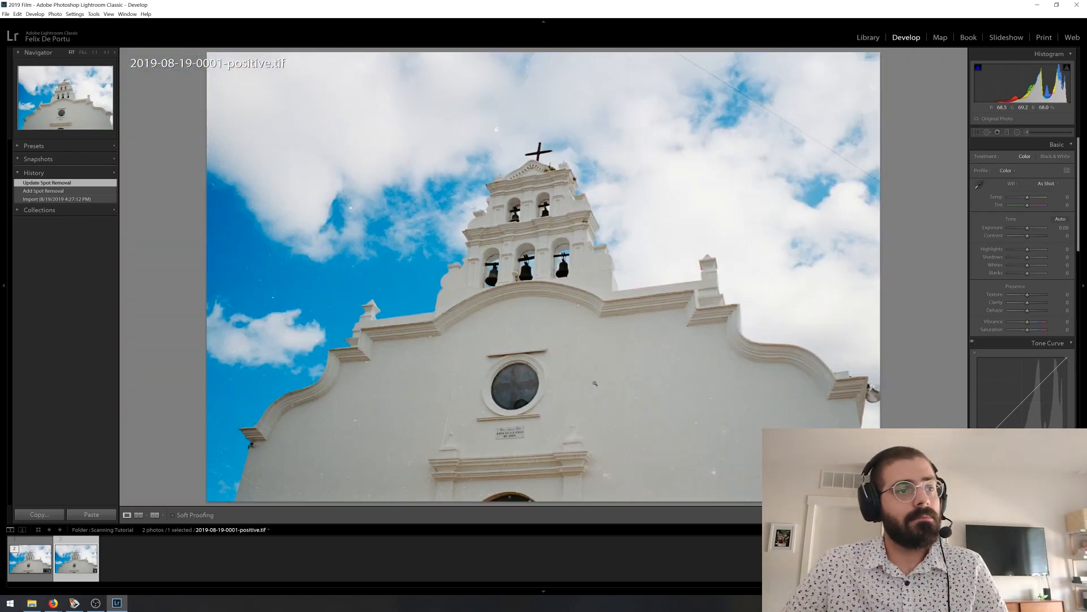
Step: Reopen the original DNG in Negative Lab Pro, set the sharpening to Default and apply the edit
left_click(31, 558)
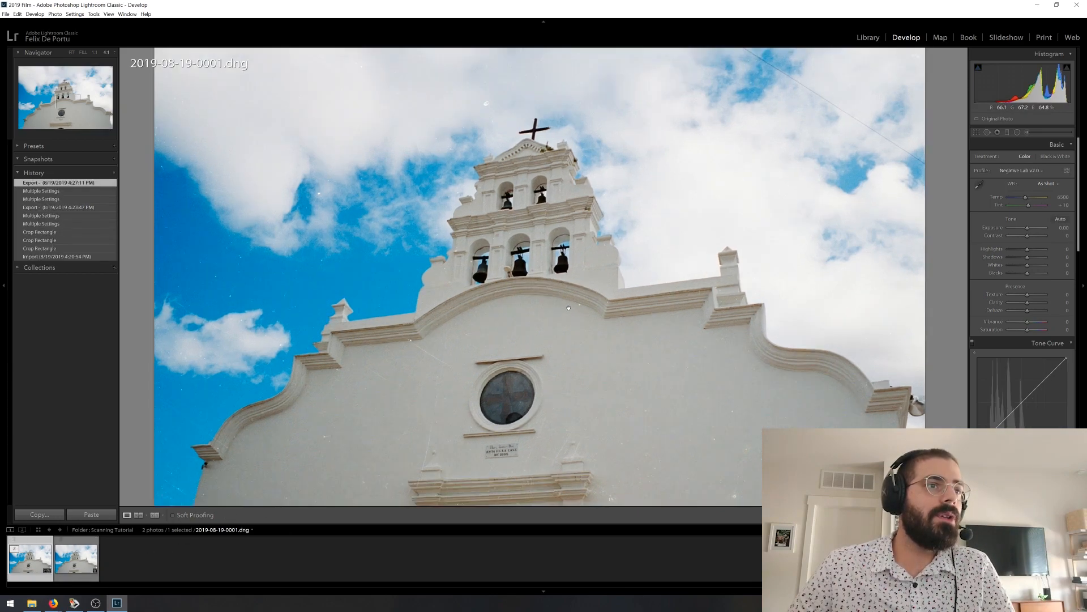
left_click(569, 308)
scroll(1038, 285, "down", 10)
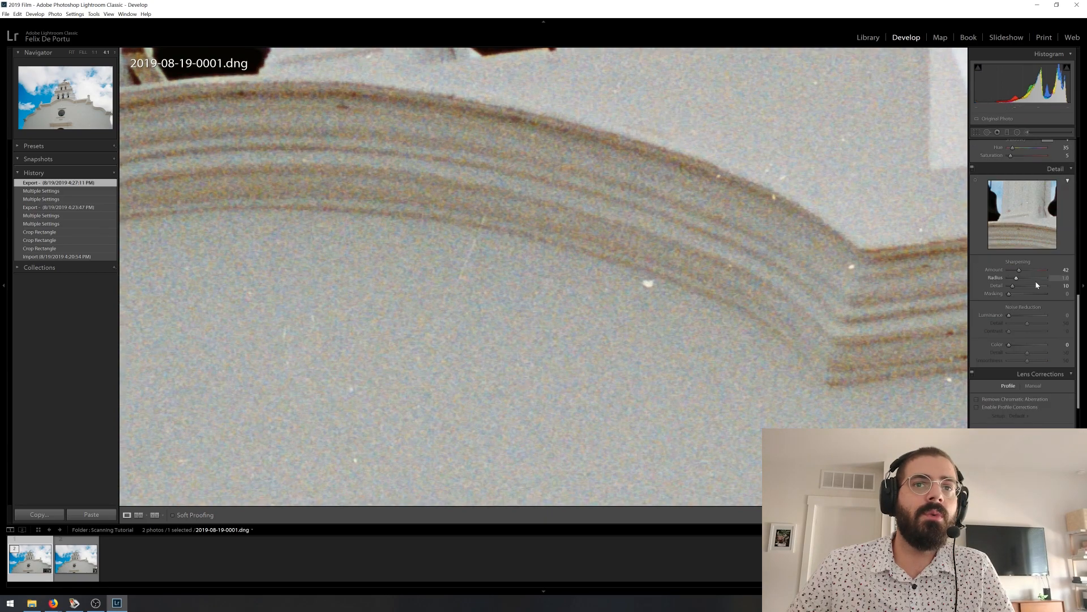
left_click(5, 14)
mouse_move(123, 176)
left_click(191, 184)
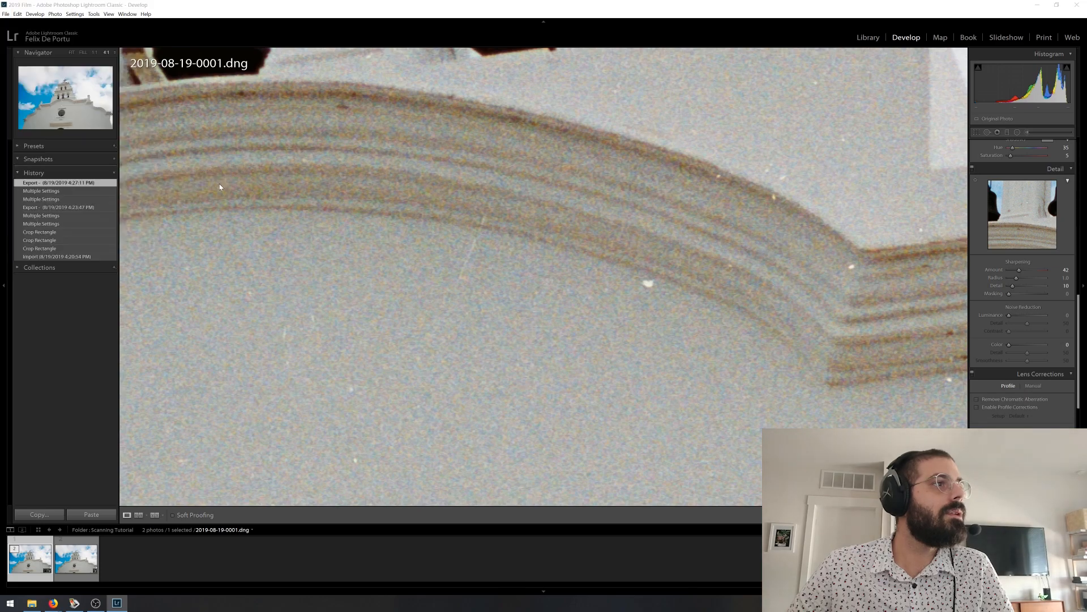
left_click(920, 304)
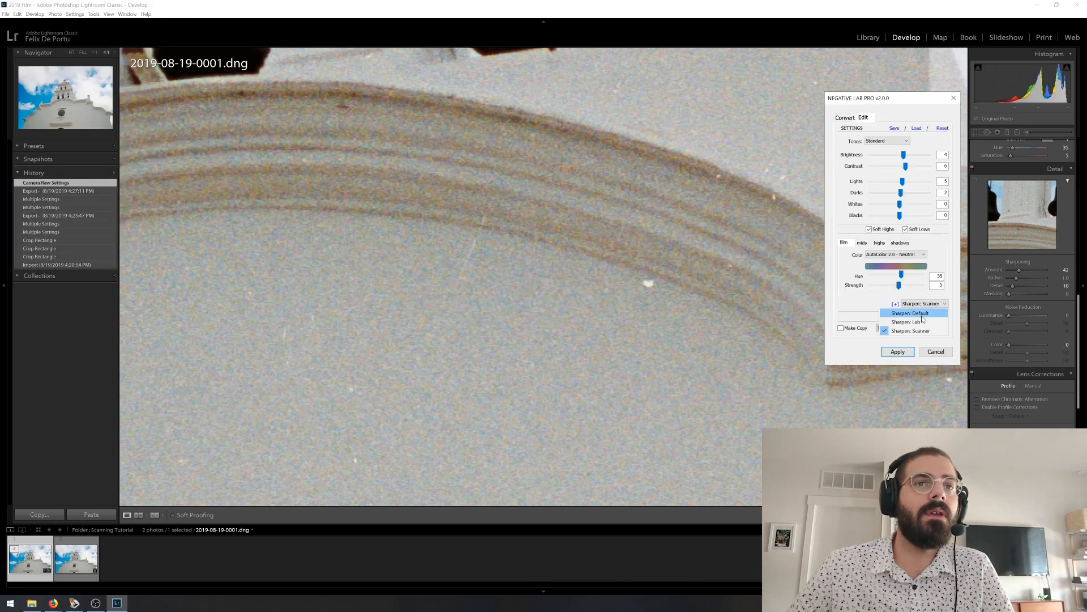
left_click(921, 315)
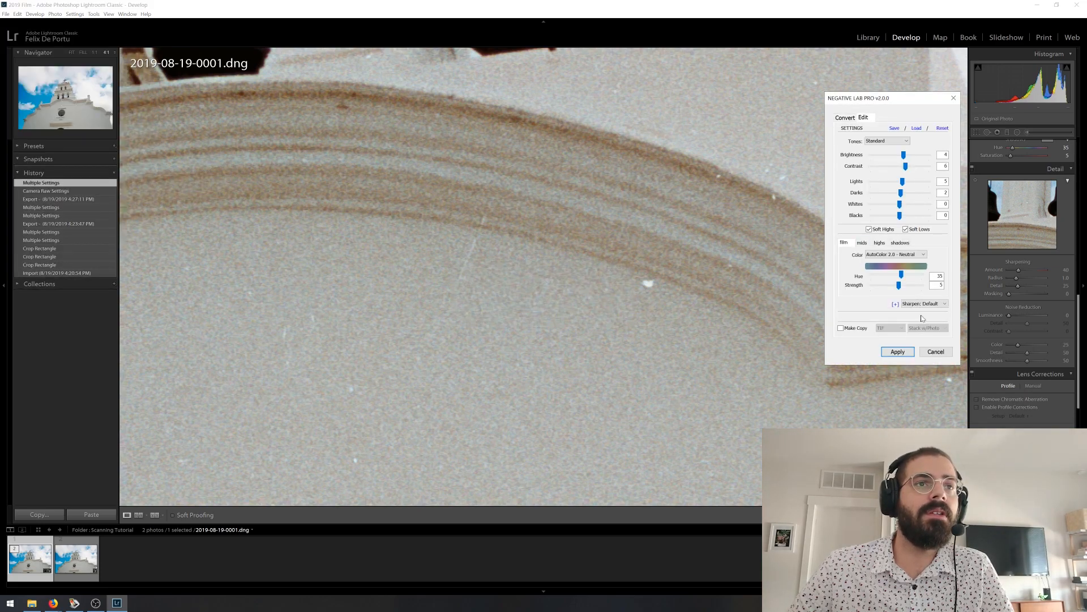
left_click(898, 354)
Step: Examine the DNG's grain, color noise and dust up close across the bell tower, sky and cornice
left_click_drag(849, 170, 760, 246)
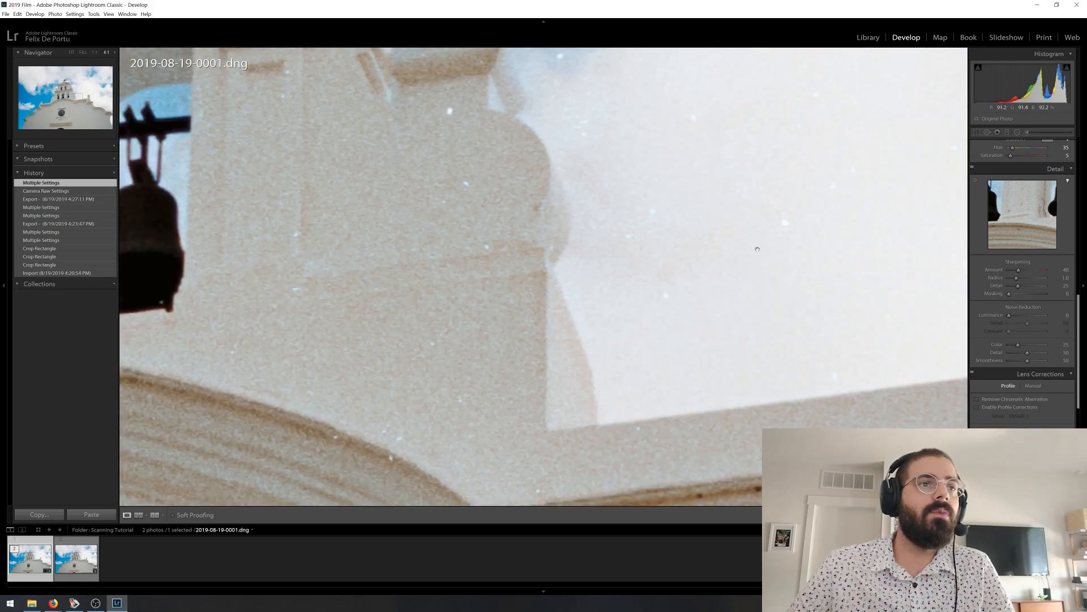
left_click_drag(272, 277, 775, 237)
left_click_drag(317, 266, 730, 223)
left_click_drag(493, 218, 825, 363)
left_click_drag(430, 169, 741, 397)
left_click_drag(351, 226, 747, 320)
left_click_drag(467, 261, 746, 399)
left_click_drag(347, 325, 663, 279)
left_click_drag(342, 159, 550, 334)
double_click(30, 559)
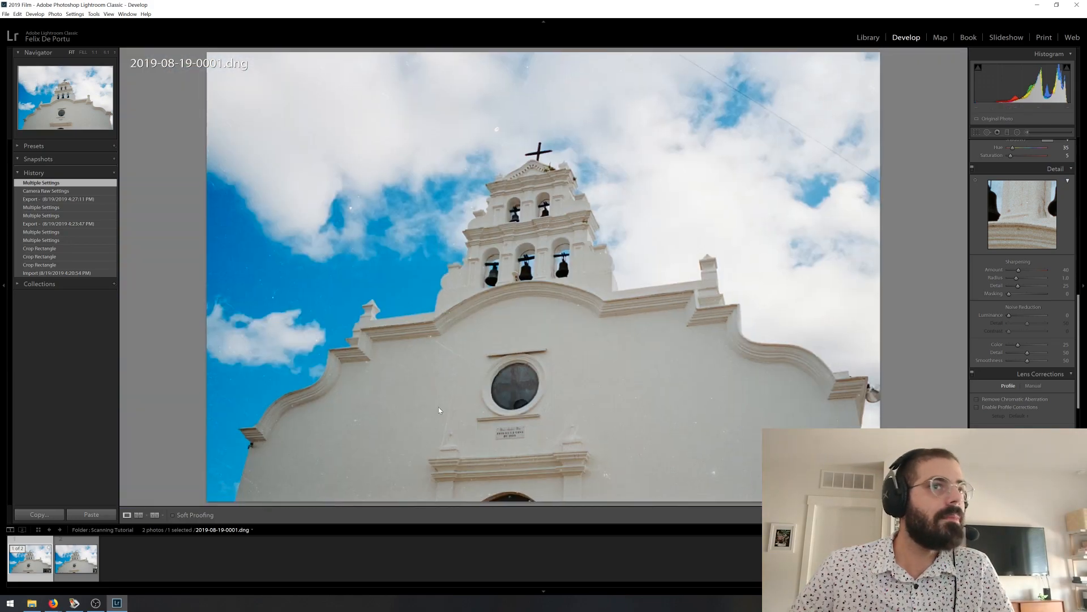
left_click(379, 281)
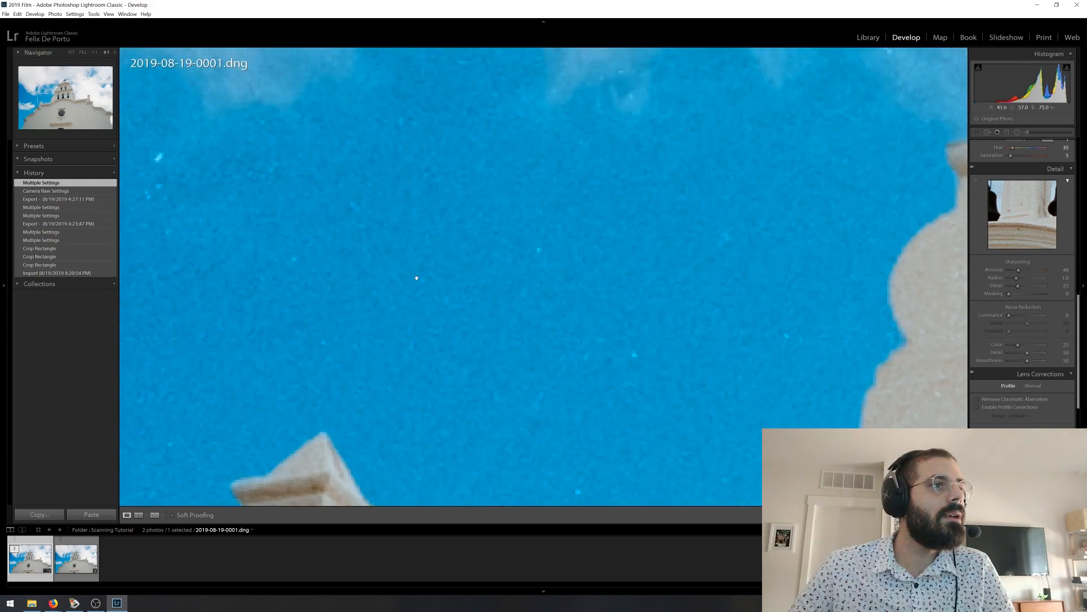
left_click_drag(365, 365, 615, 106)
left_click_drag(526, 293, 678, 143)
left_click_drag(781, 318, 599, 250)
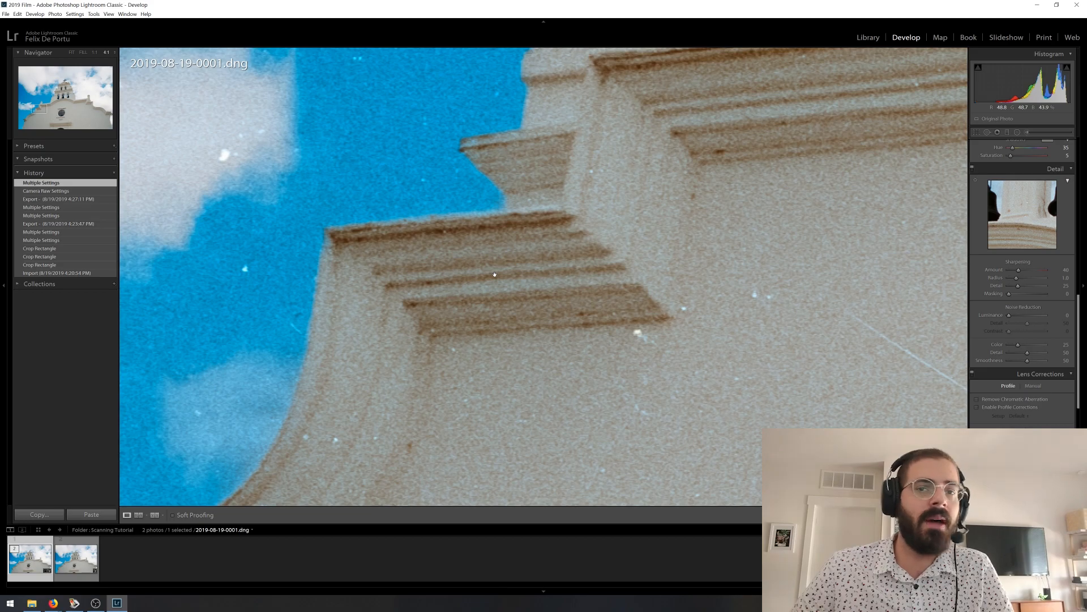
Step: Compare the same stepped cornice area in the positive TIF and the DNG up close
left_click(64, 567)
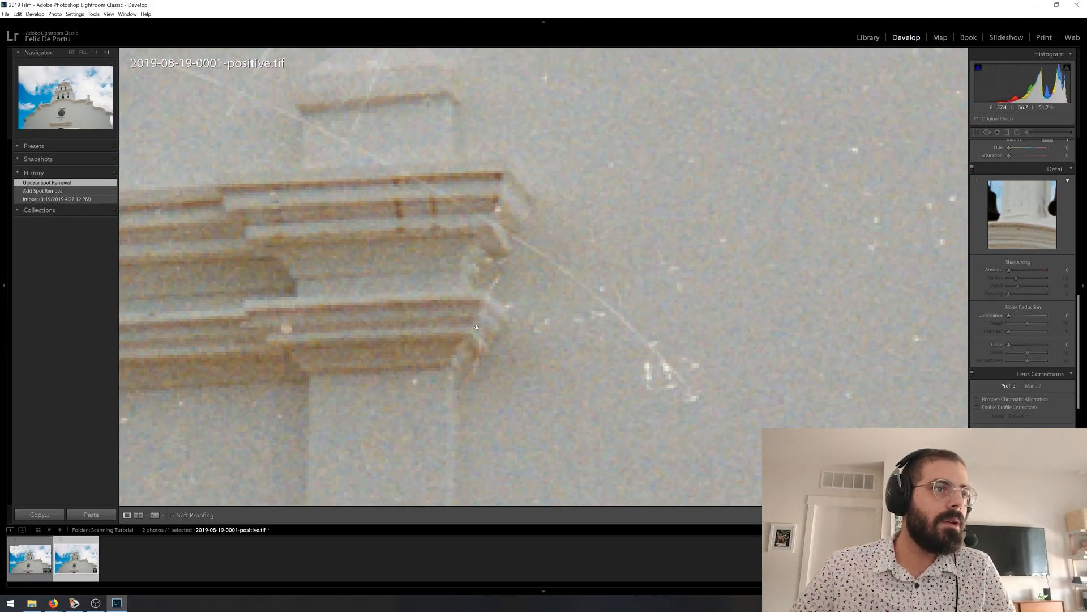
left_click_drag(351, 187, 946, 323)
left_click_drag(227, 165, 984, 323)
left_click_drag(169, 167, 1053, 249)
left_click_drag(957, 68, 279, 507)
left_click(23, 568)
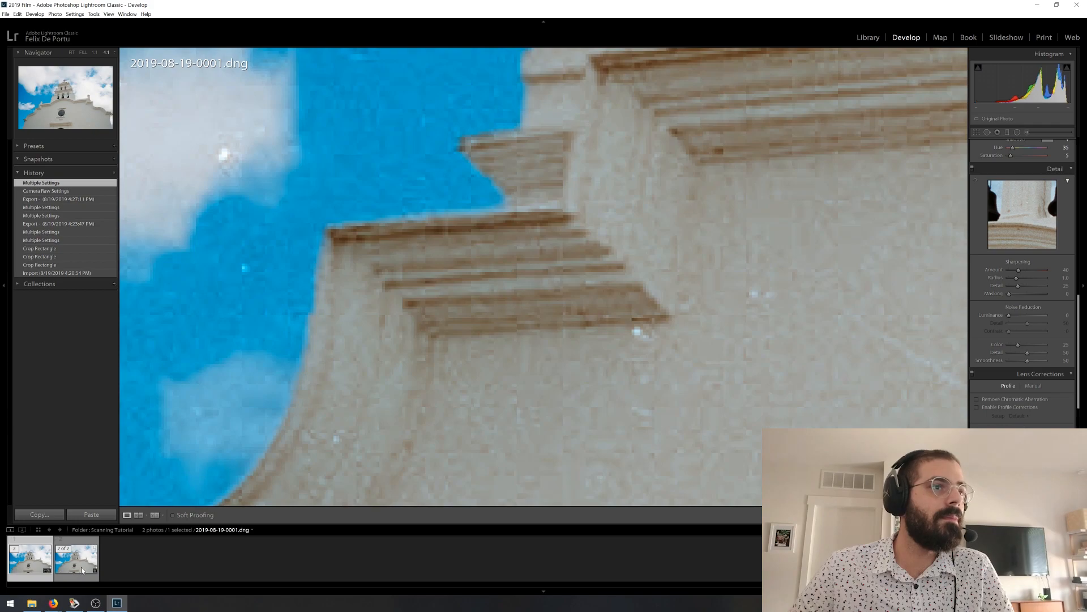
Step: Set the color noise reduction of the positive TIF to 20
left_click(1063, 344)
type("20")
key("Return")
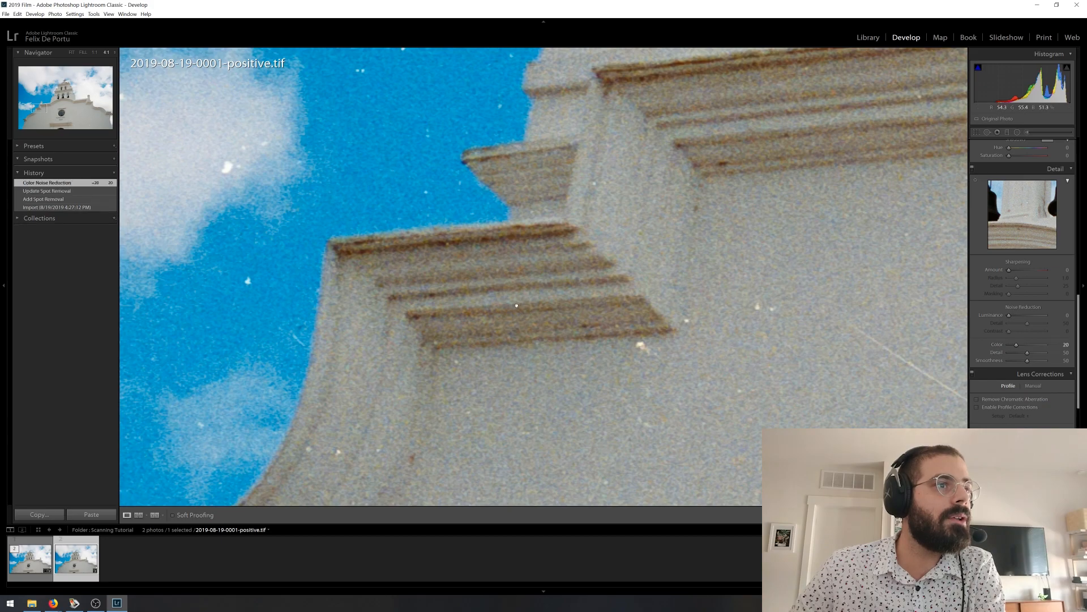
Step: Compare the noise-reduced TIF with the DNG at the cornice, and view the whole TIF
left_click_drag(507, 346, 347, 284)
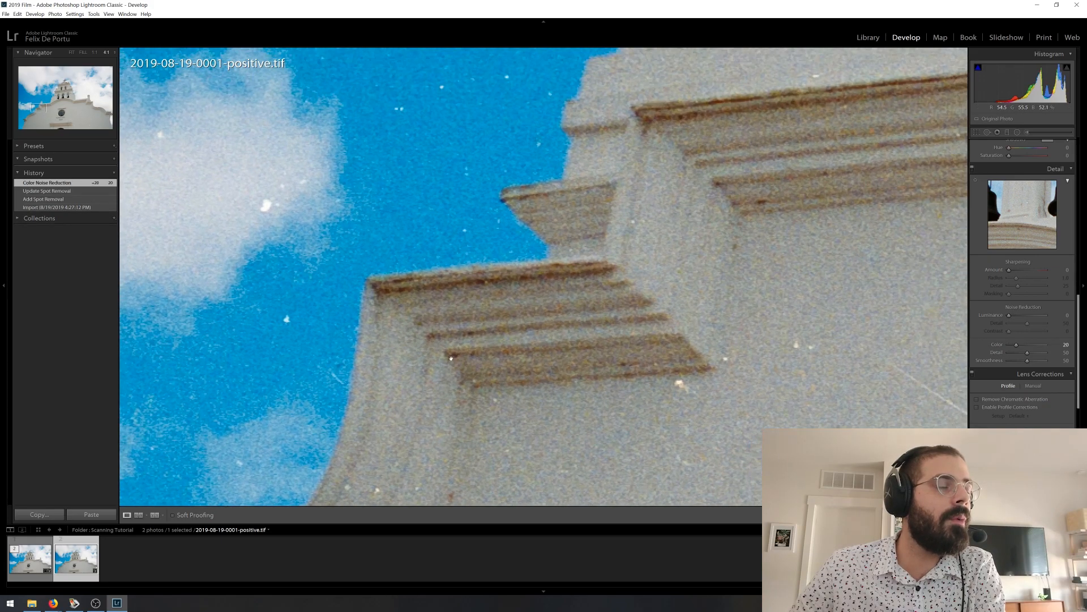
left_click(20, 563)
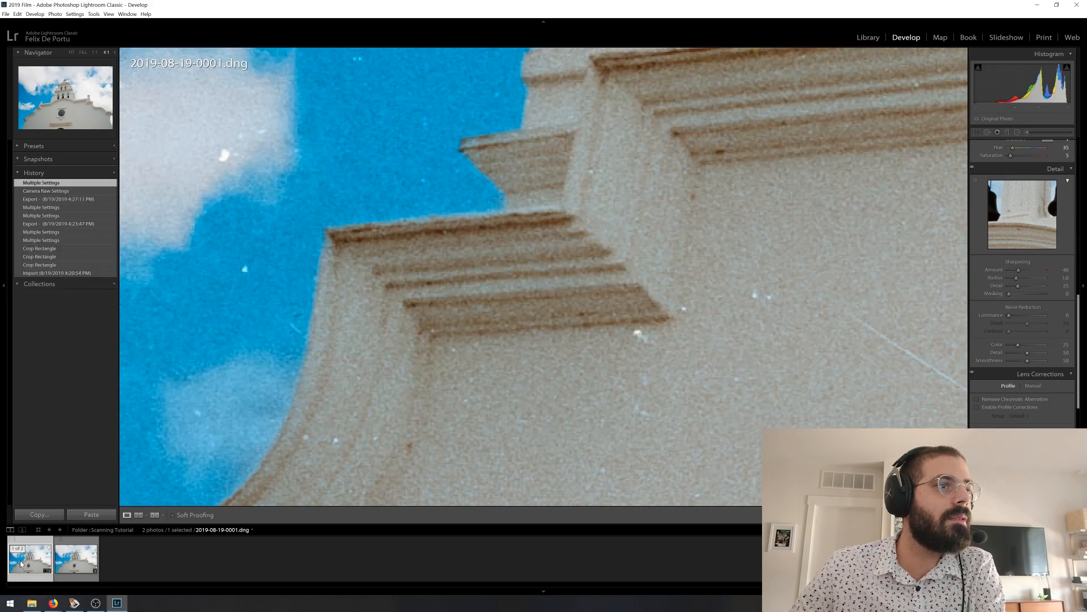
left_click_drag(459, 280, 501, 295)
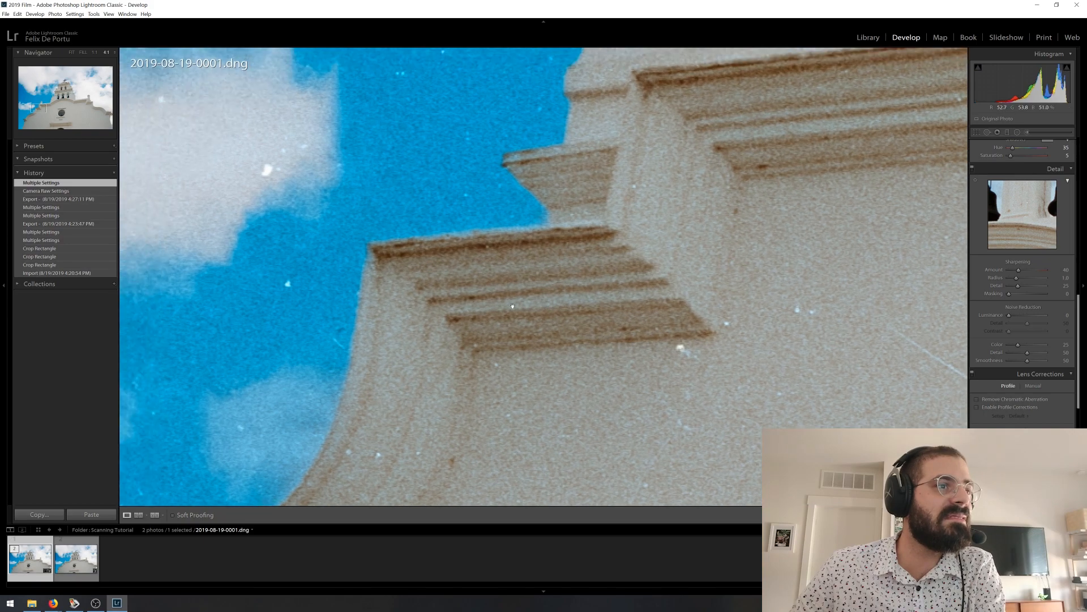
left_click(91, 555)
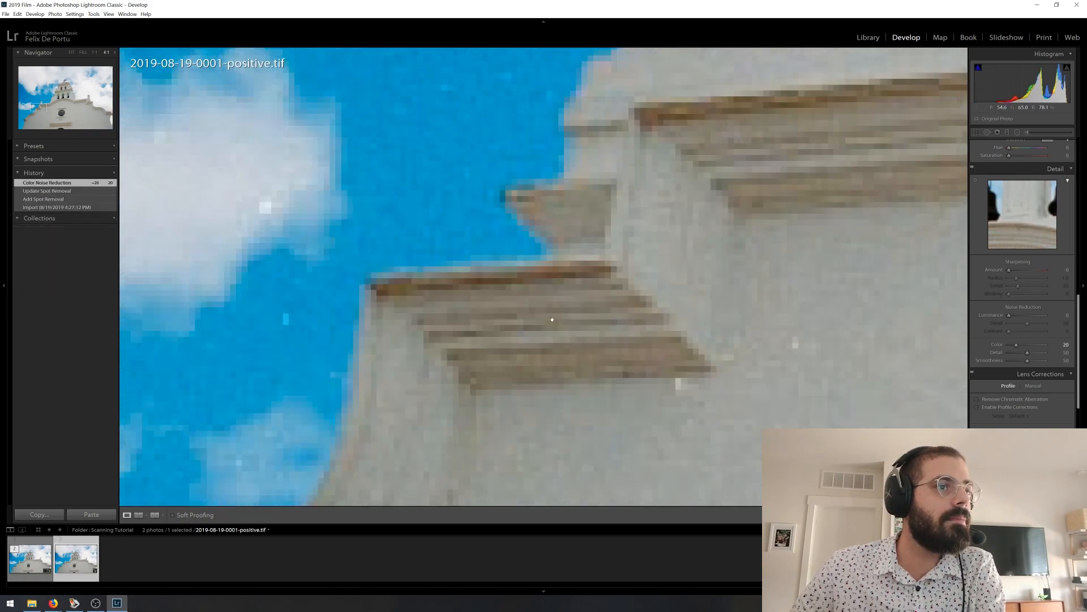
left_click(624, 355)
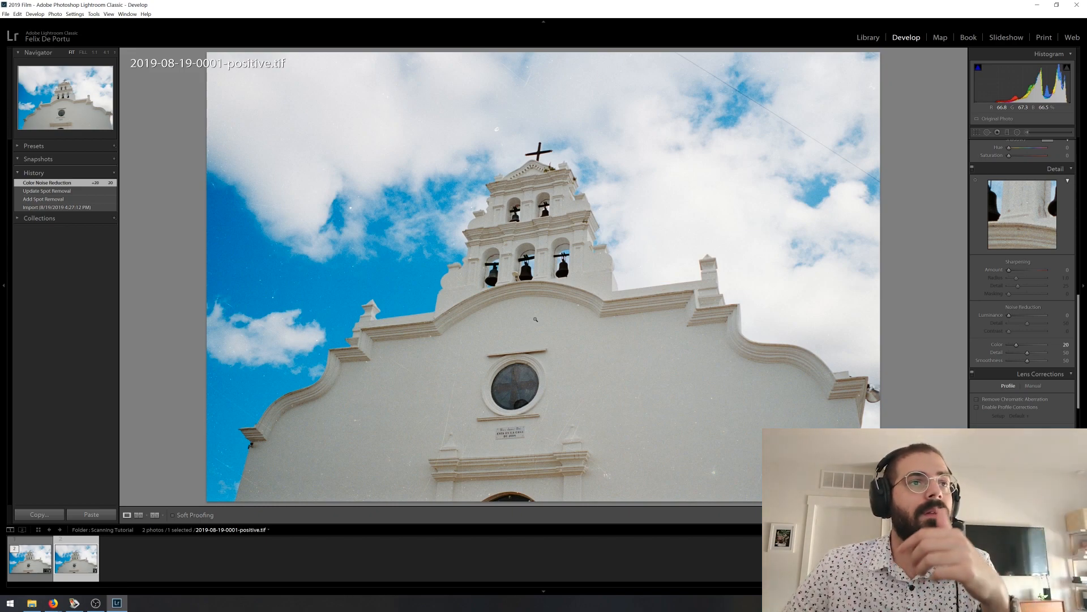
left_click(523, 446)
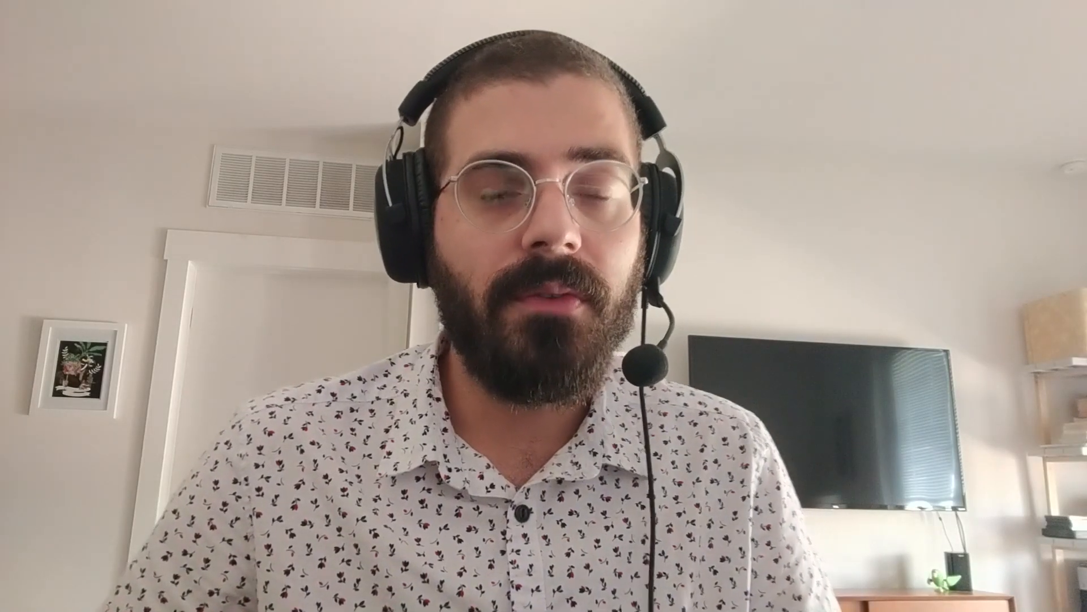